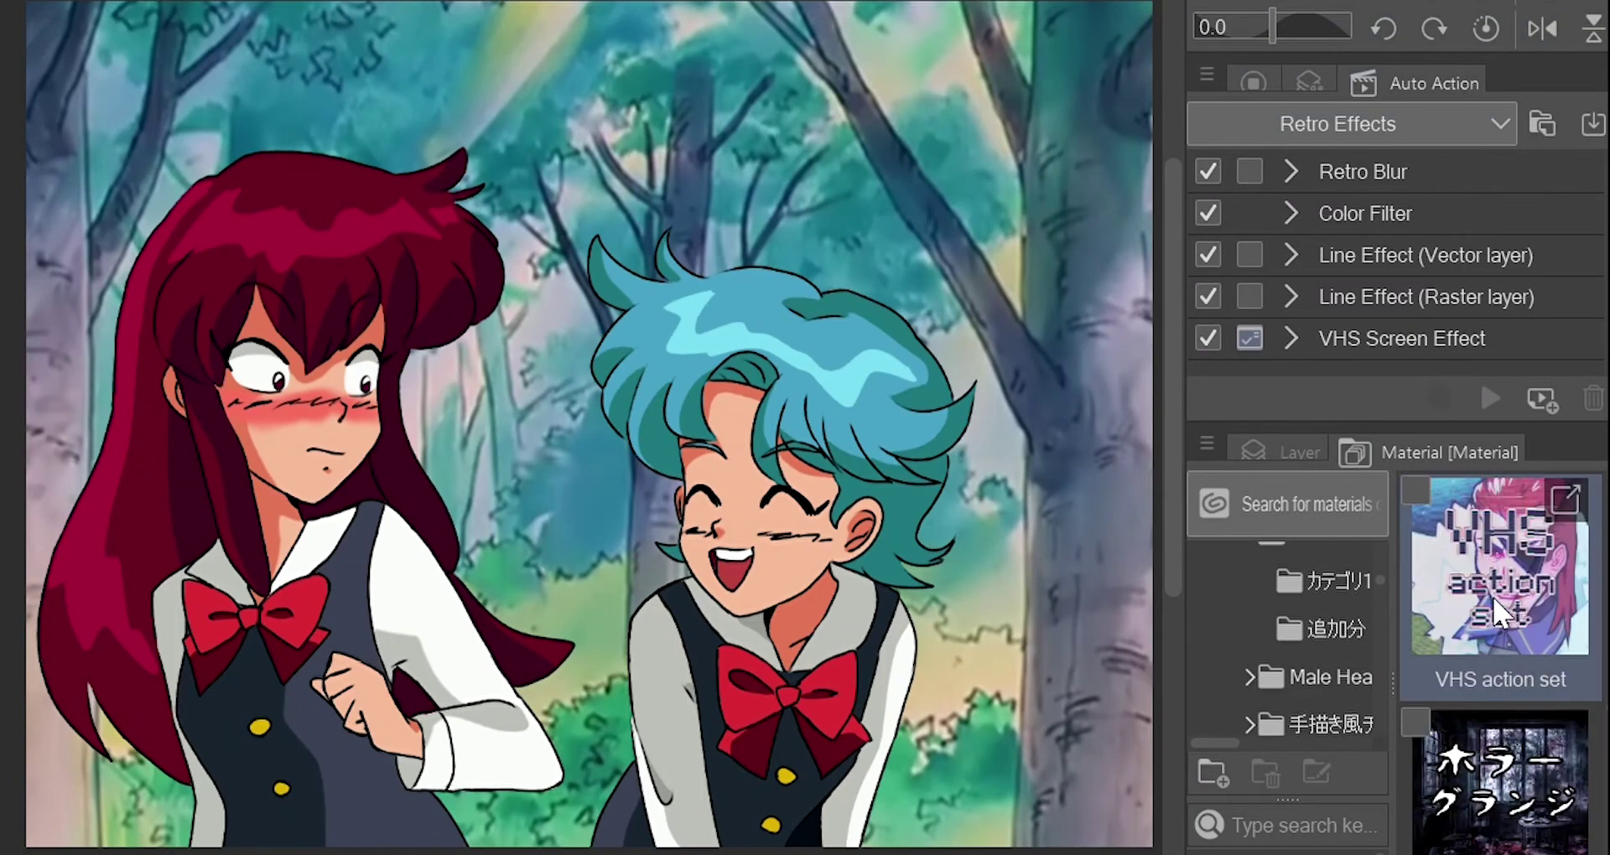
- Try to add the Retro Effects material to the Auto Action palette
{"action": "scroll", "coordinate": [1469, 701], "scroll_direction": "down", "scroll_amount": 4}
{"action": "left_click", "coordinate": [1495, 626]}
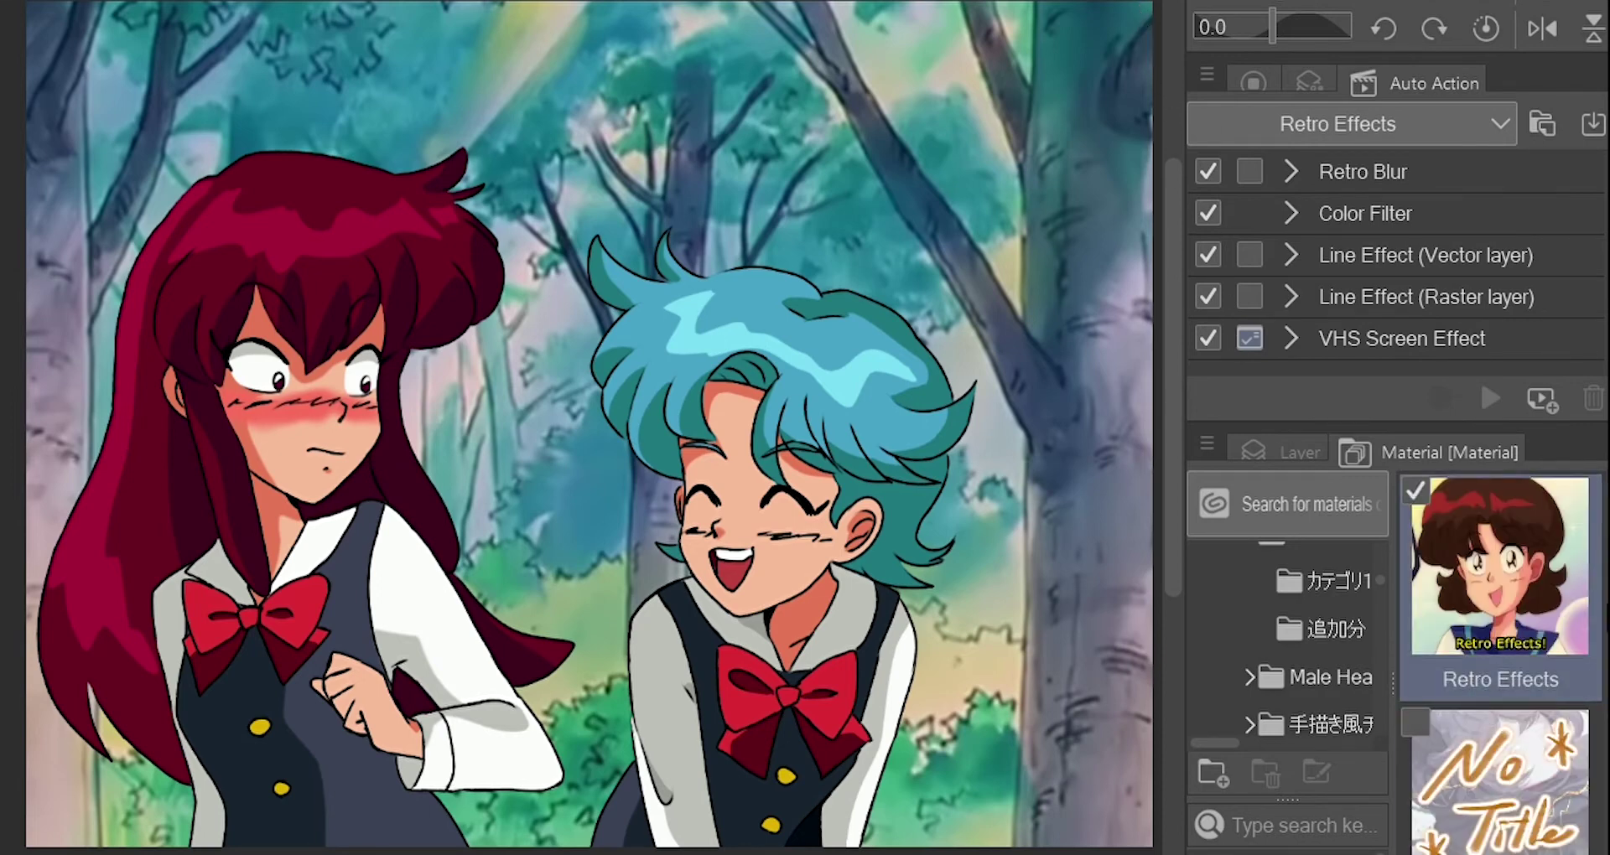
{"action": "left_click_drag", "start_coordinate": [1541, 572], "coordinate": [1452, 521]}
{"action": "left_click_drag", "start_coordinate": [1394, 503], "coordinate": [1539, 646]}
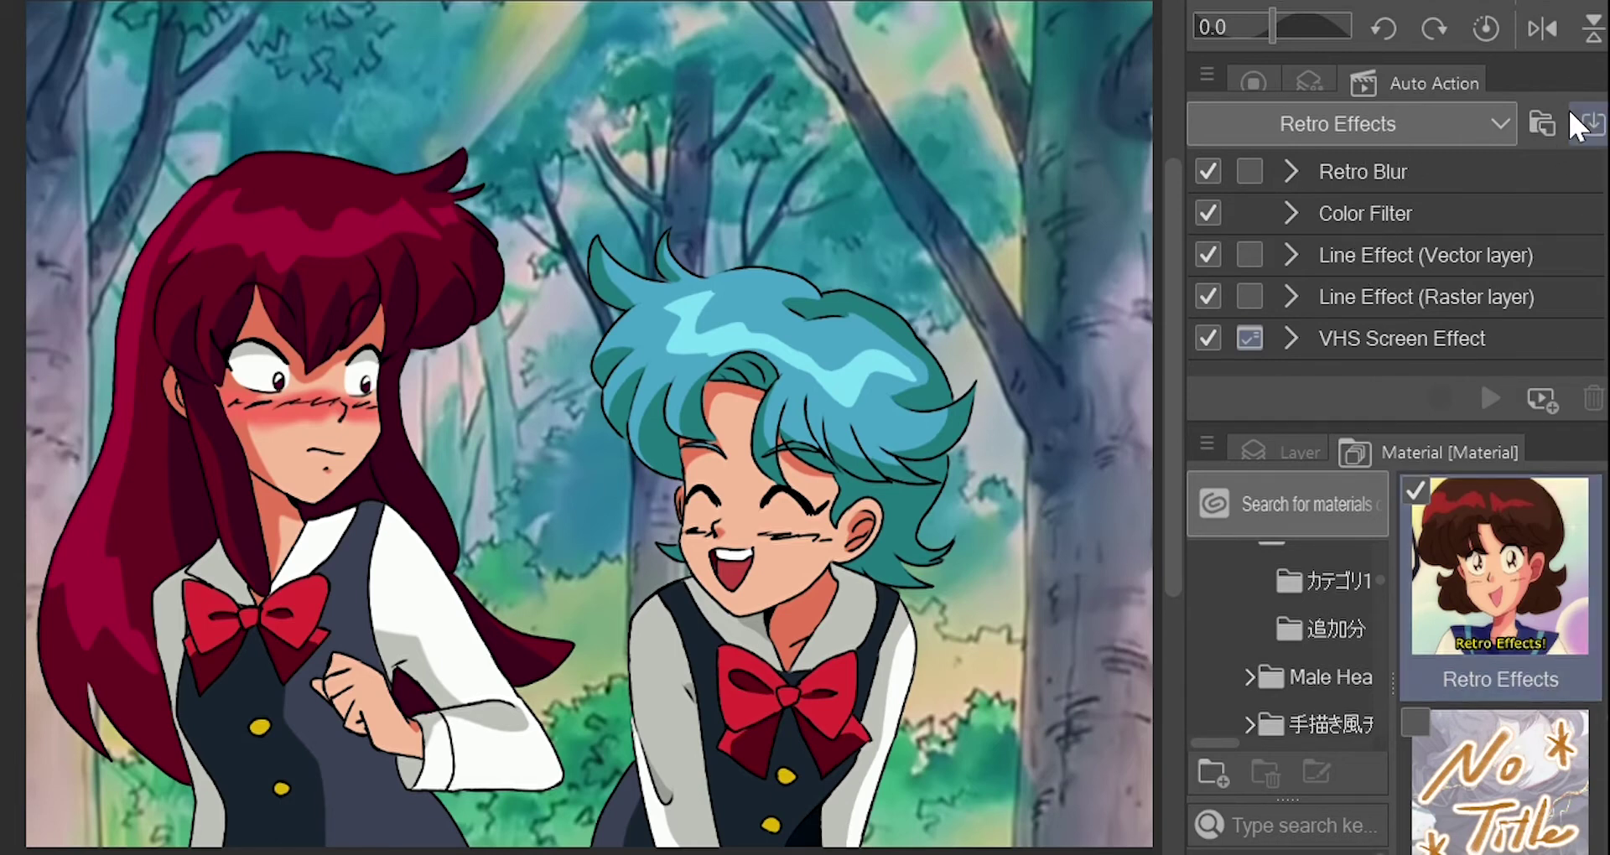
- Run the Line Effect (Raster layer) auto action on the line art
{"action": "left_click", "coordinate": [1256, 447]}
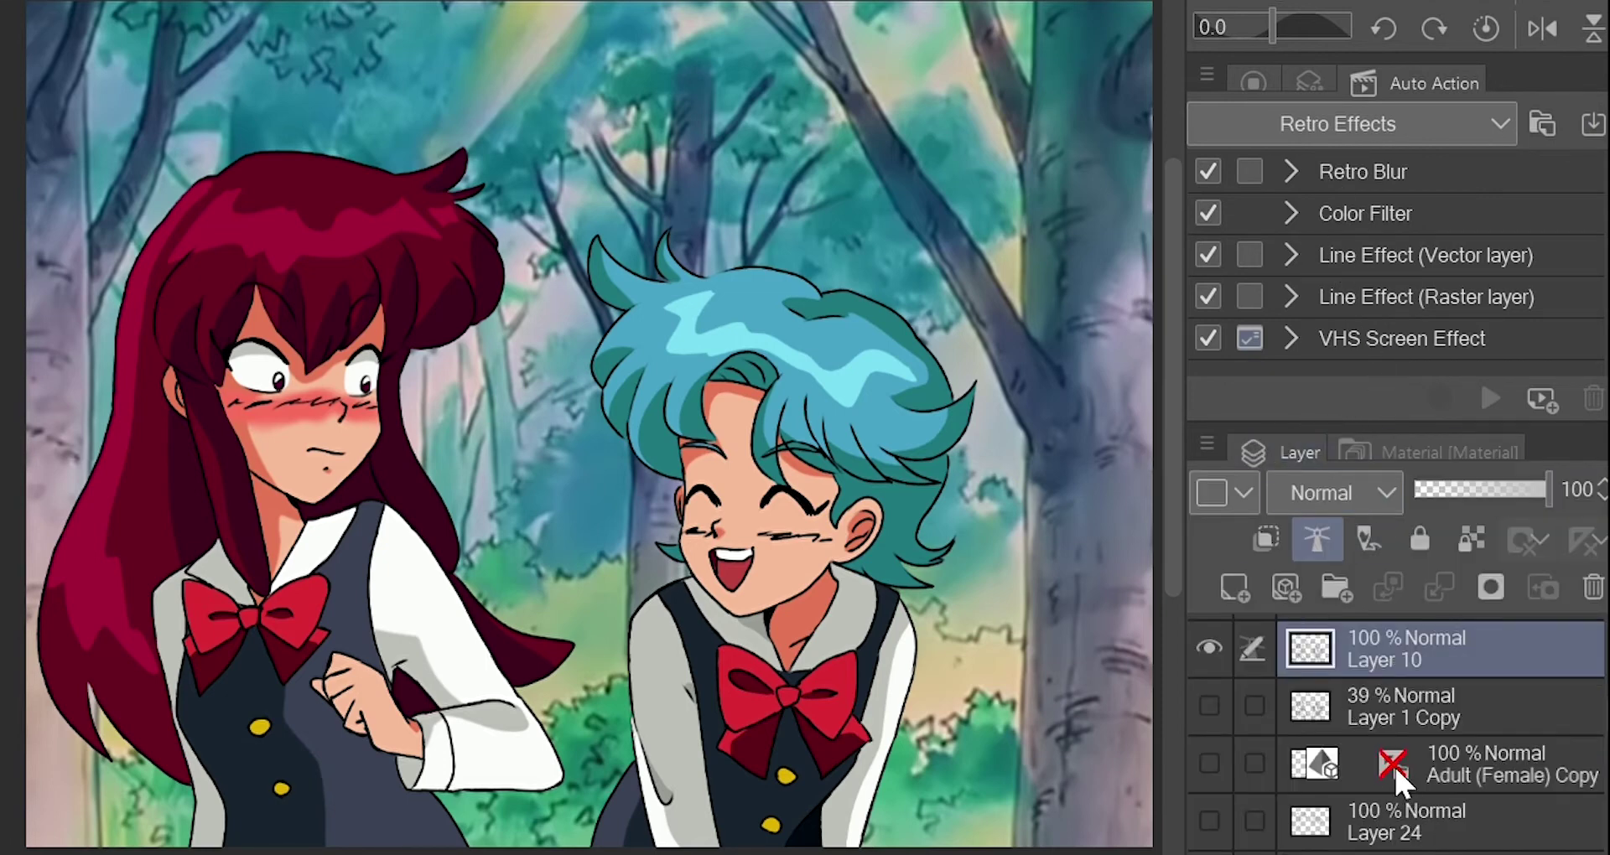
{"action": "scroll", "coordinate": [1394, 763], "scroll_direction": "up", "scroll_amount": 3}
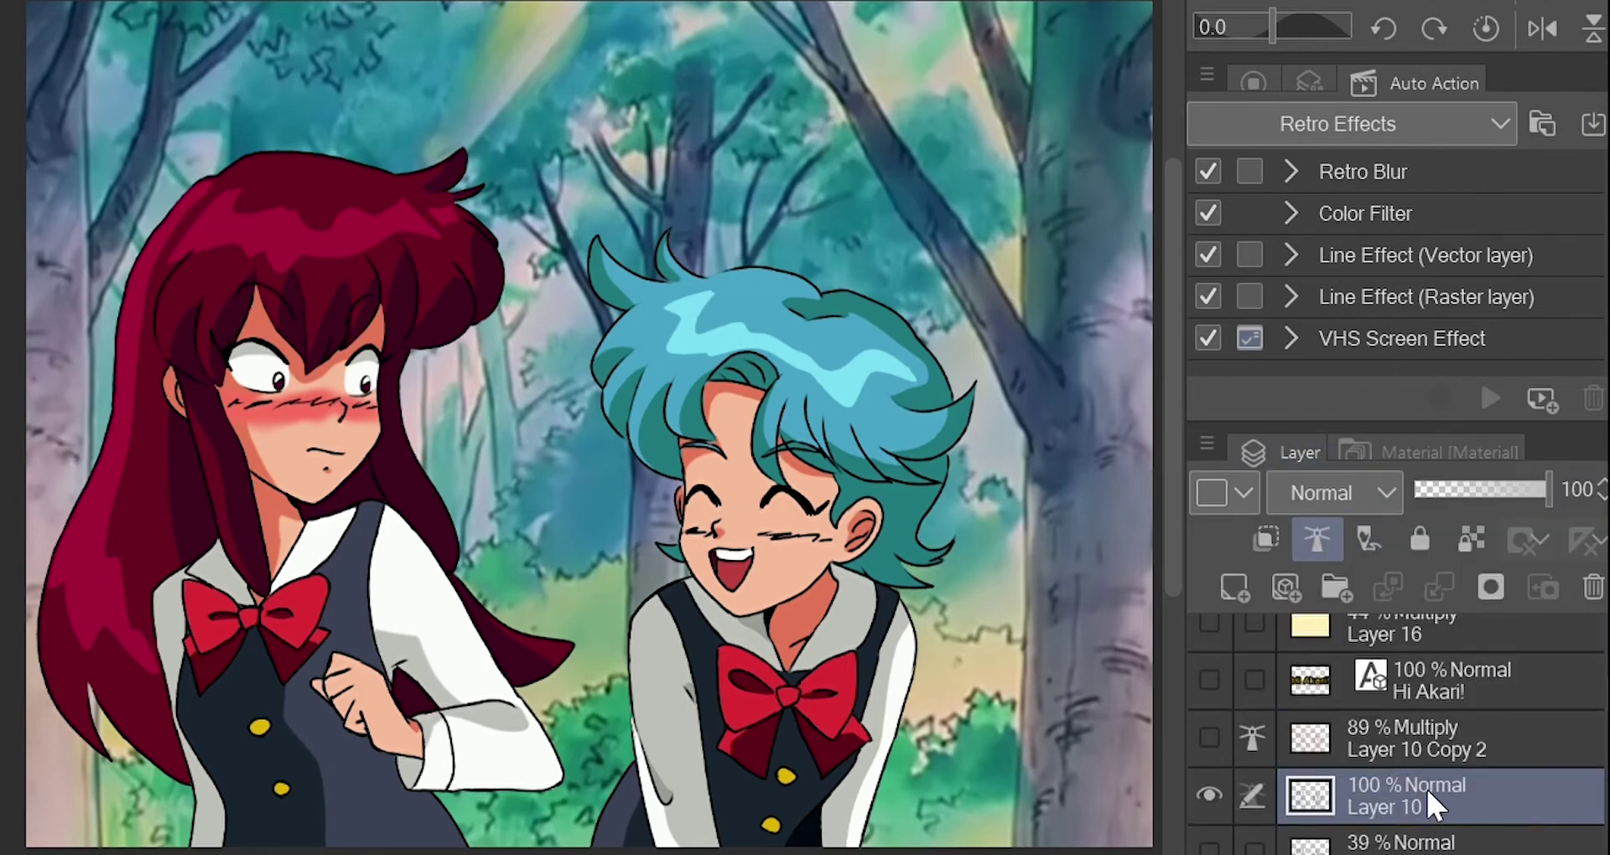
{"action": "left_click", "coordinate": [1368, 277]}
{"action": "left_click", "coordinate": [1362, 239]}
{"action": "left_click", "coordinate": [1383, 275]}
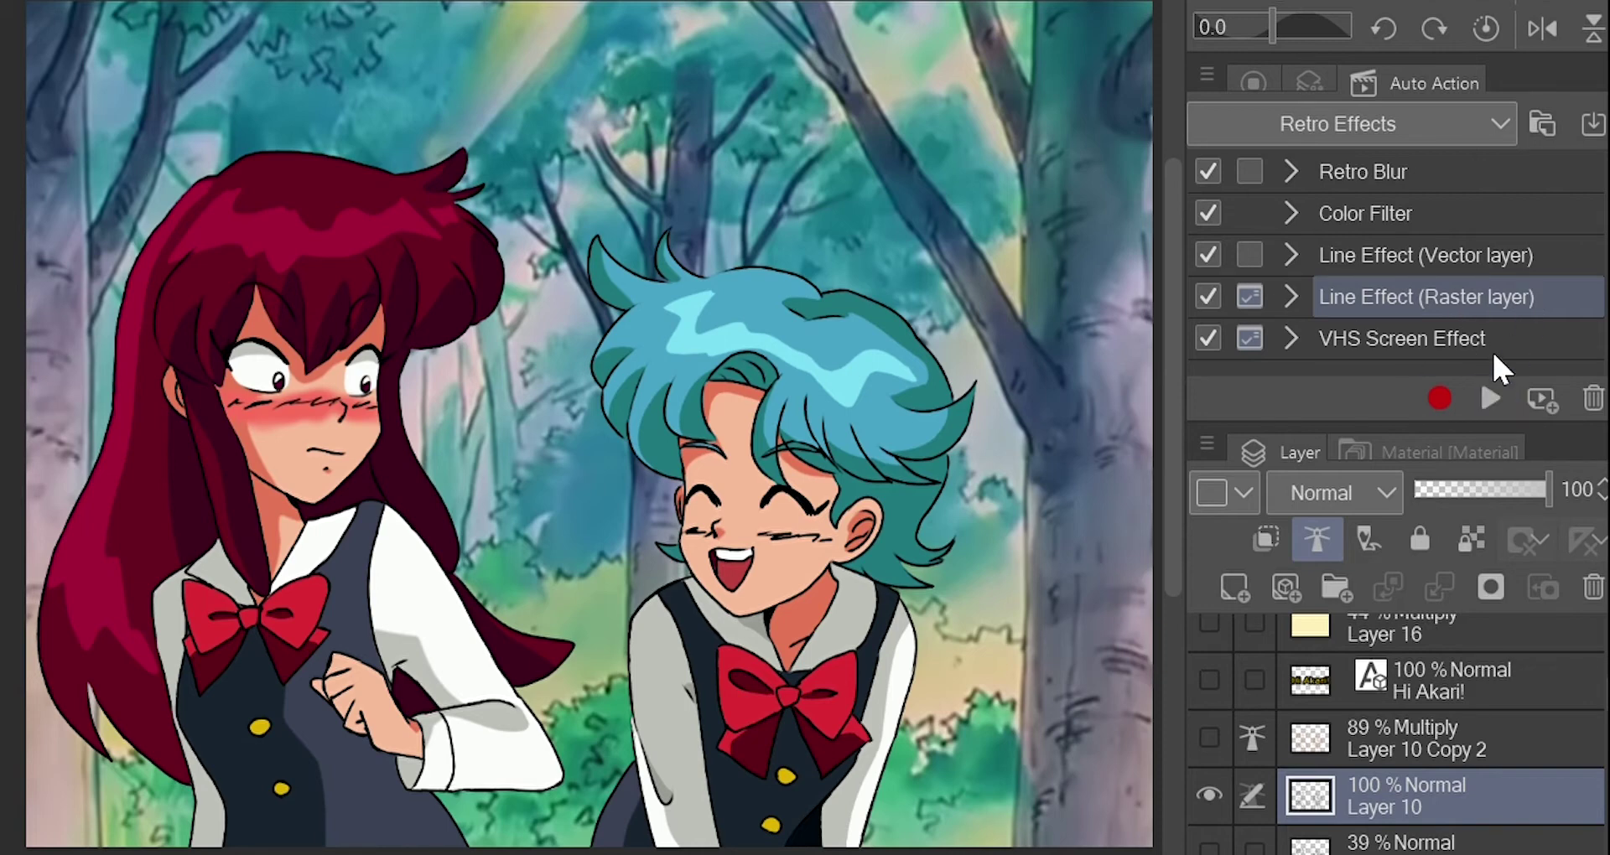
{"action": "left_click", "coordinate": [1480, 398]}
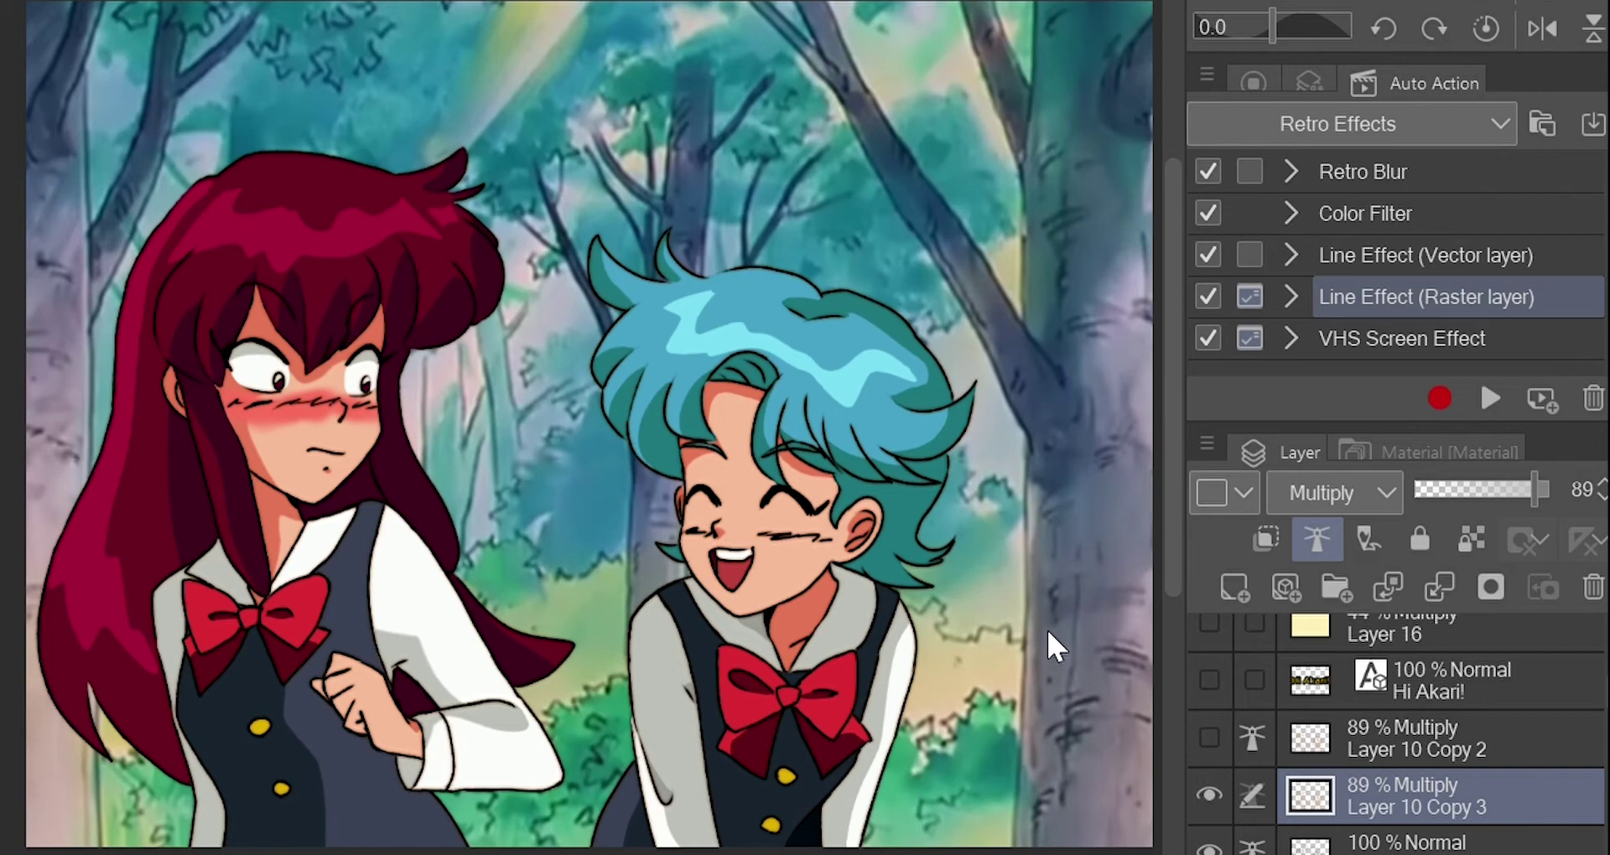
- Select Layer 1 Copy and choose the Color Filter auto action
{"action": "scroll", "coordinate": [1360, 780], "scroll_direction": "down", "scroll_amount": 2}
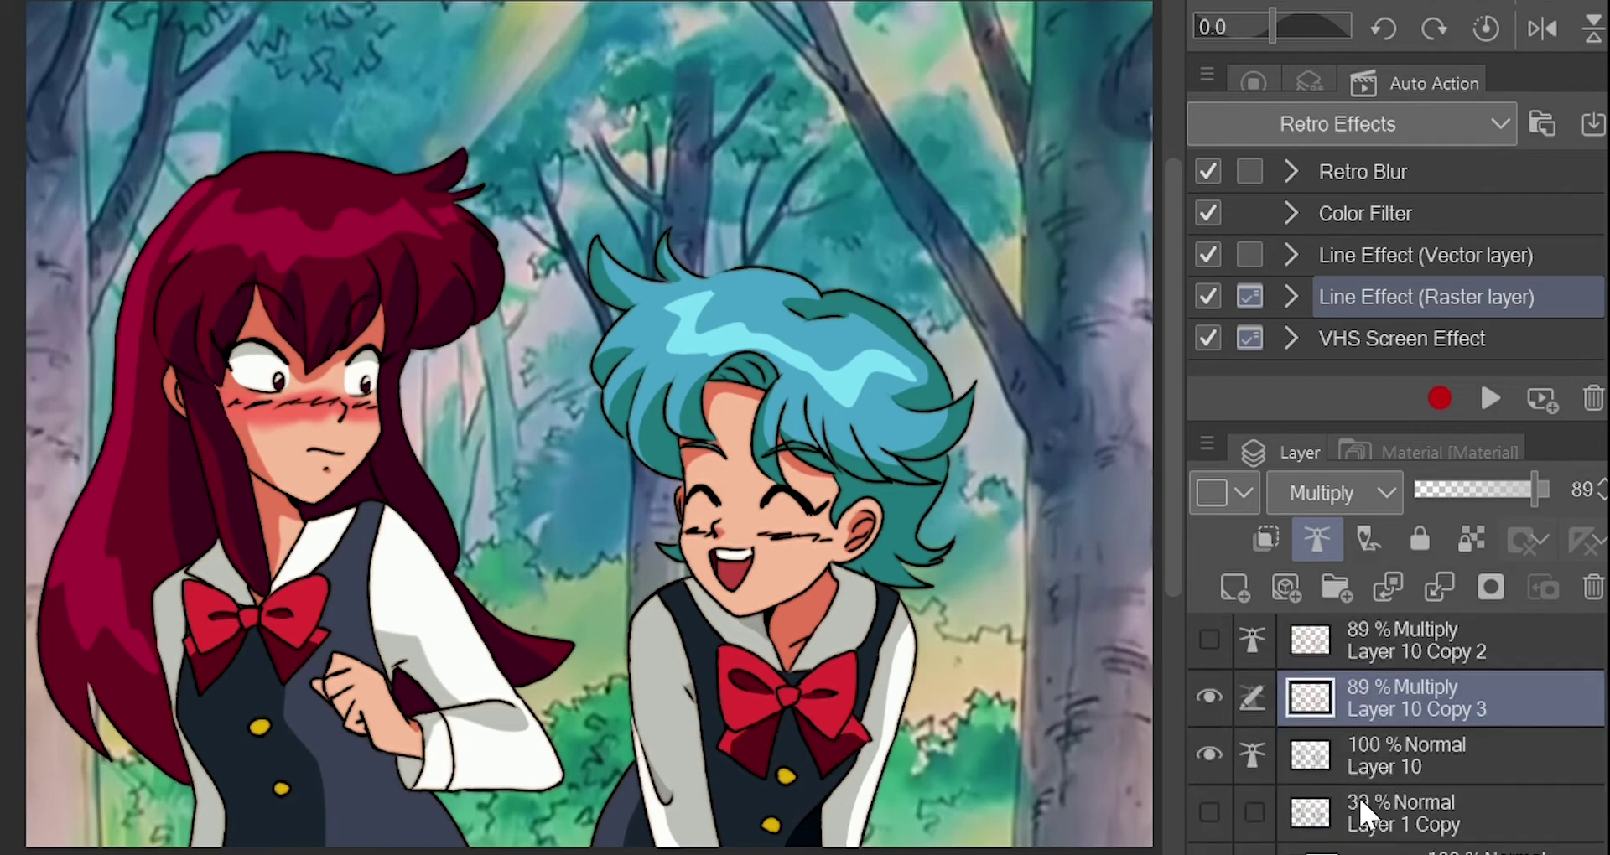
{"action": "left_click", "coordinate": [1379, 805]}
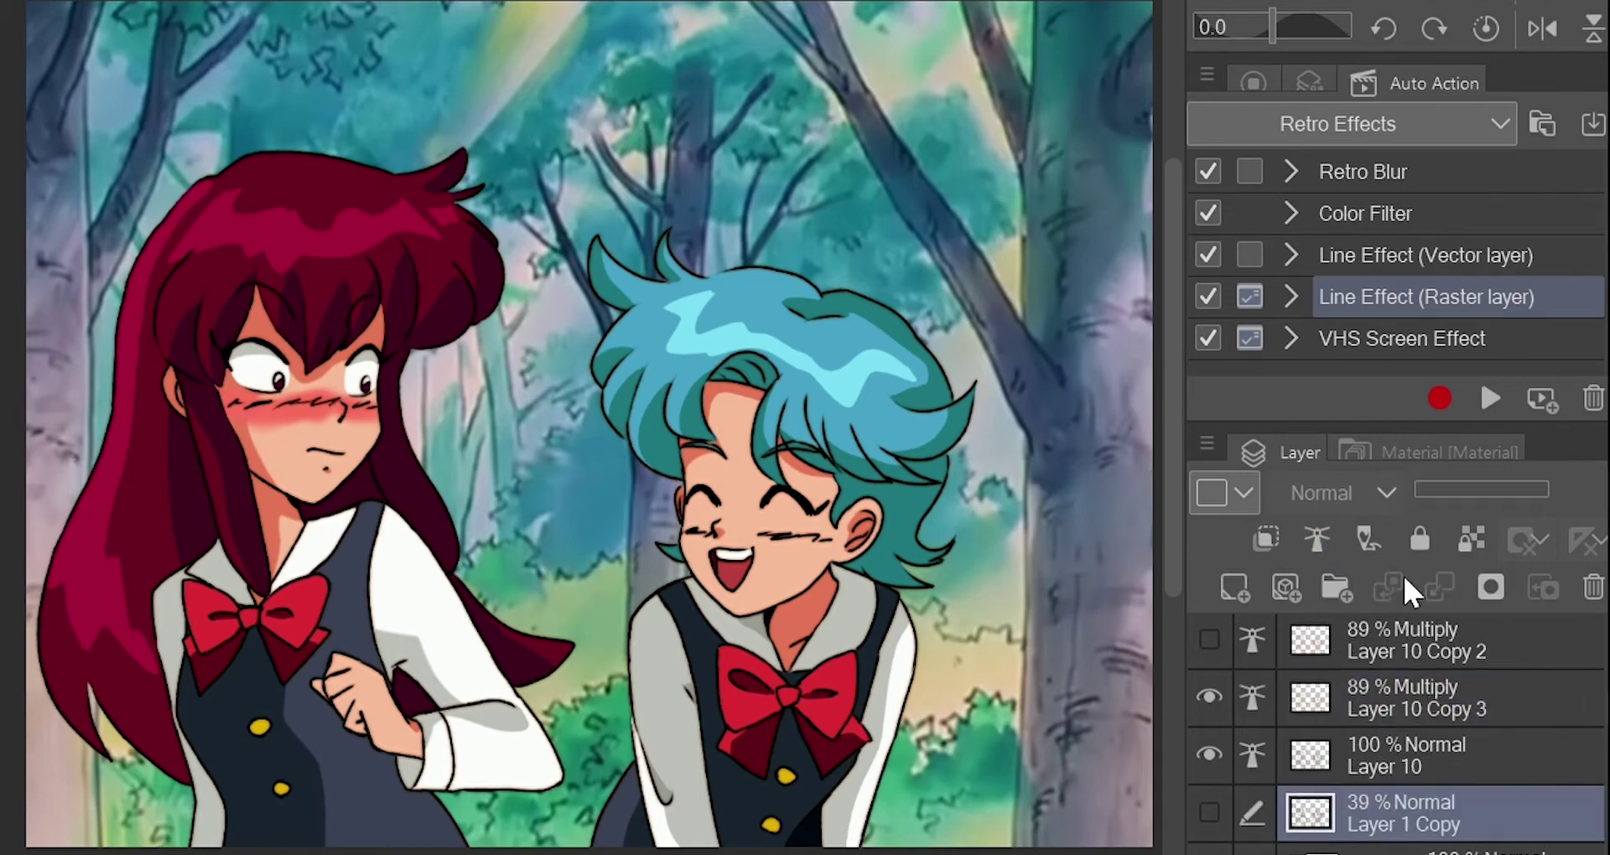
{"action": "left_click", "coordinate": [1414, 210]}
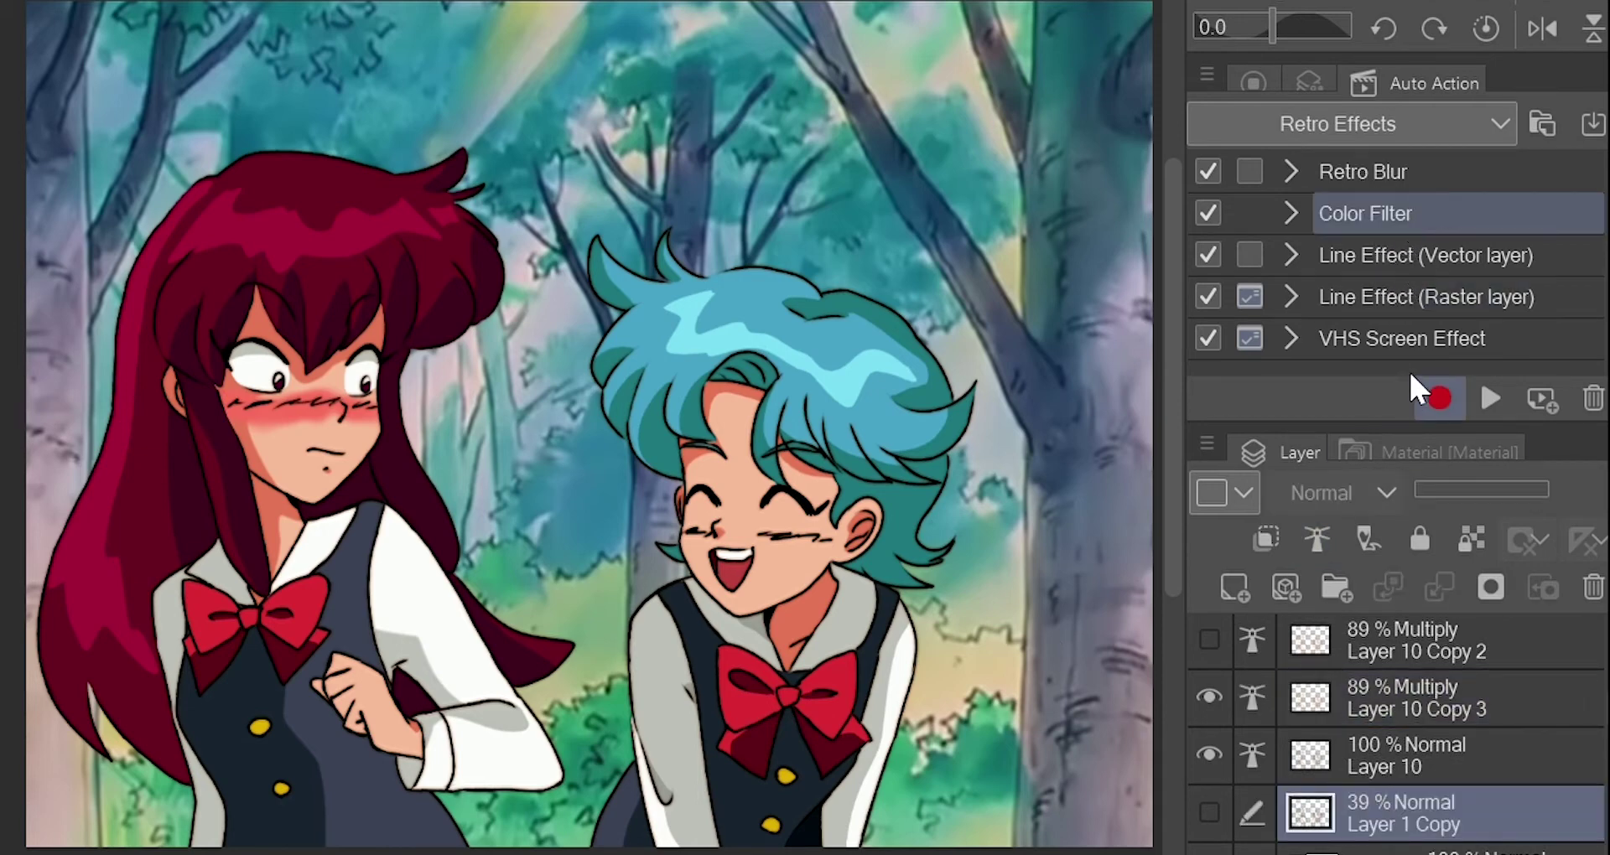
- Run the Color Filter action and lower Layer 33's opacity to 55%
{"action": "left_click", "coordinate": [1479, 379]}
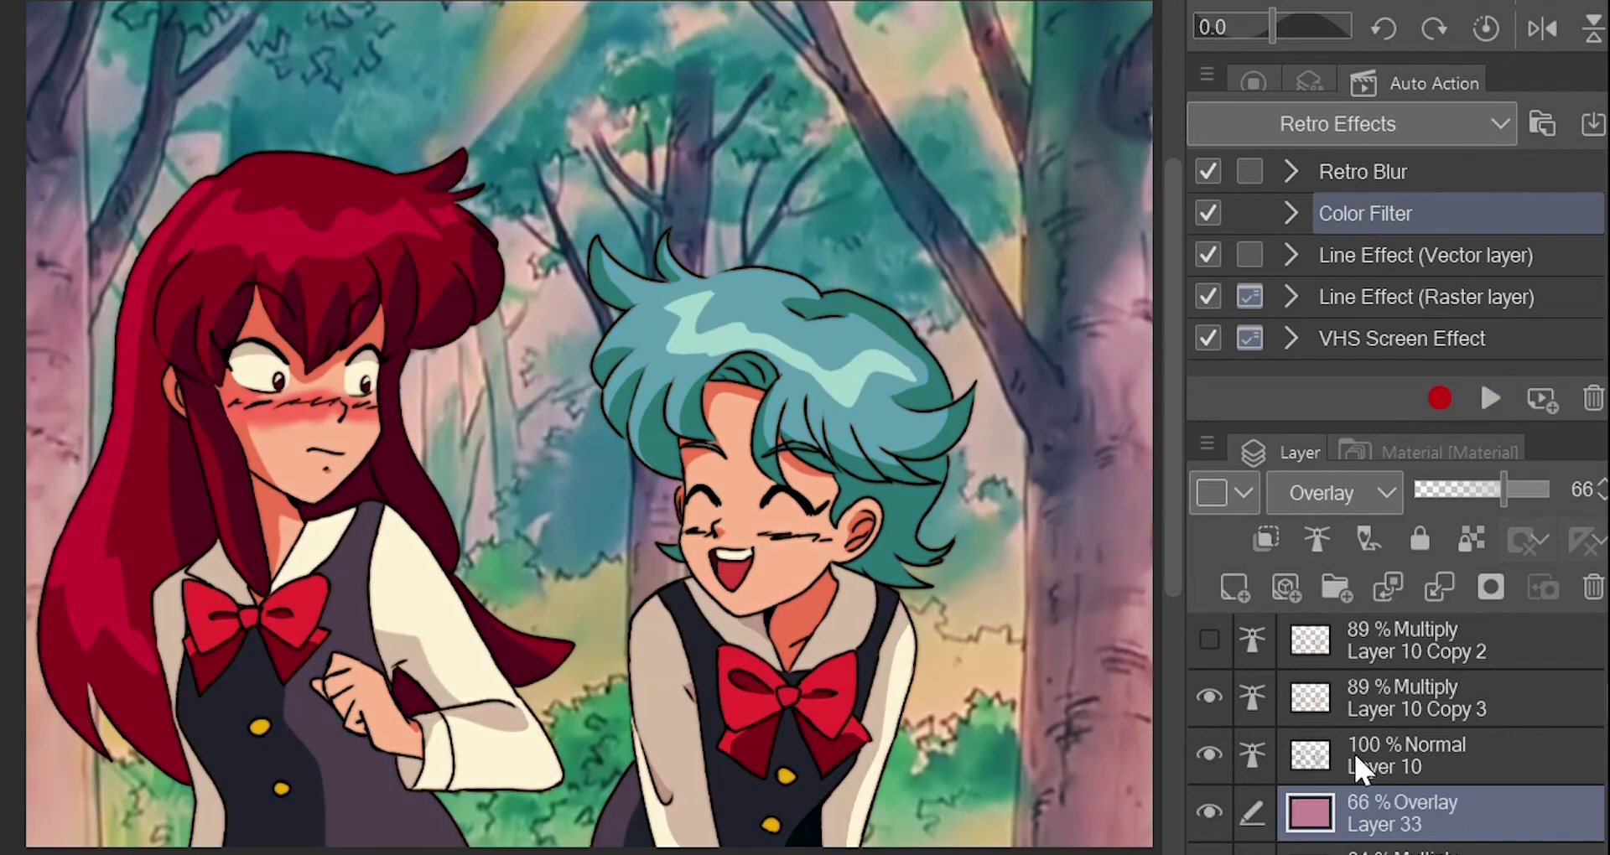
{"action": "left_click_drag", "start_coordinate": [1473, 489], "coordinate": [1476, 478]}
{"action": "scroll", "coordinate": [1473, 759], "scroll_direction": "up", "scroll_amount": 3}
{"action": "scroll", "coordinate": [1473, 759], "scroll_direction": "down", "scroll_amount": 6}
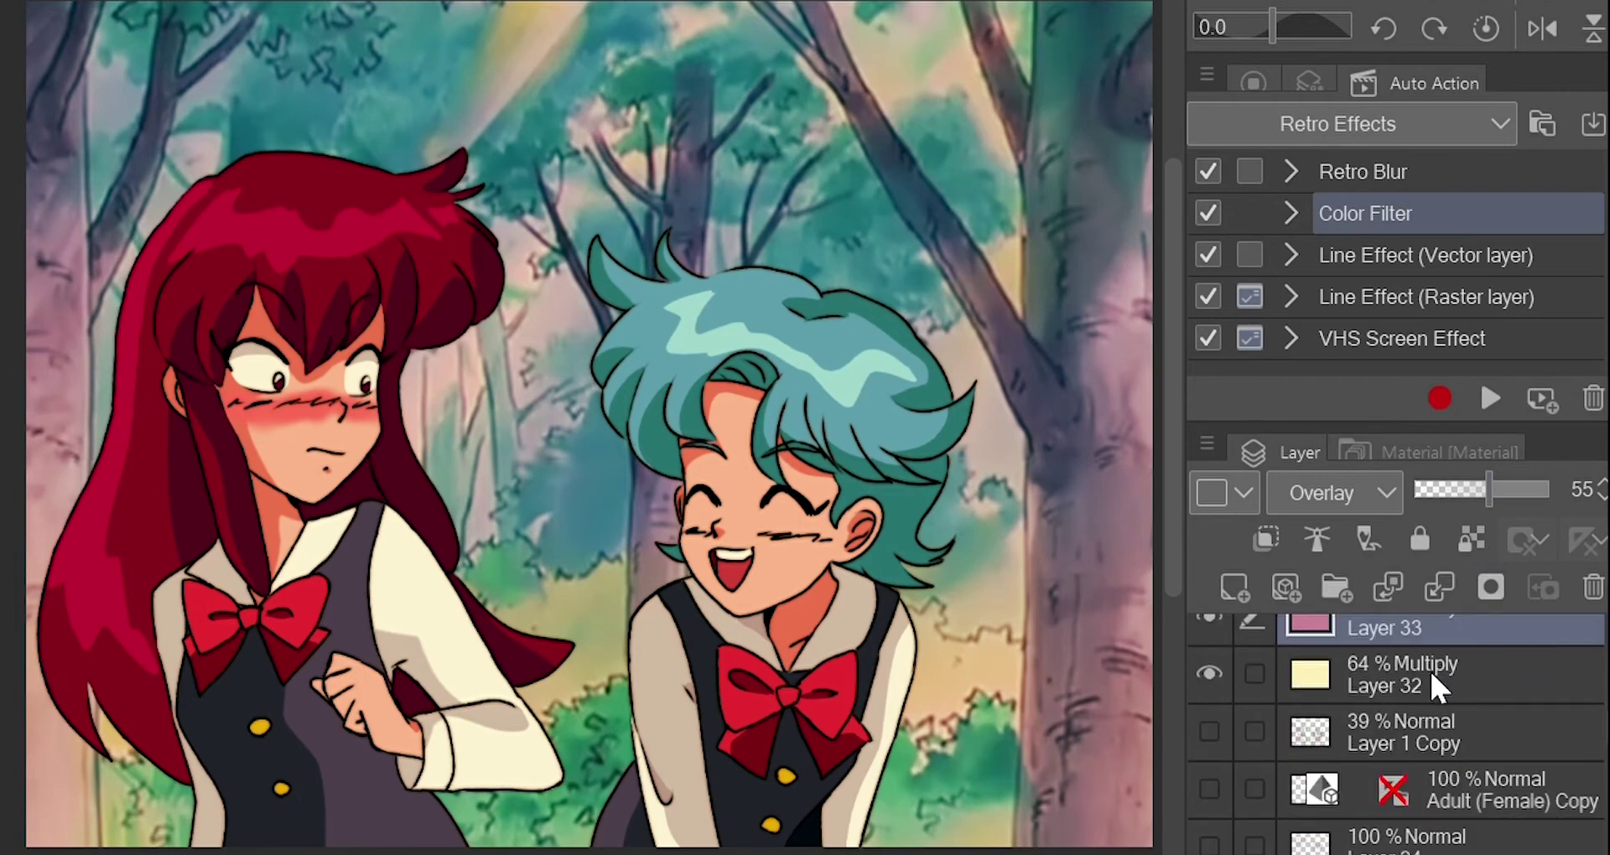
- Set Layer 32's opacity to 36% and Layer 33's opacity to 65%
{"action": "left_click", "coordinate": [1429, 667]}
{"action": "left_click", "coordinate": [1459, 489]}
{"action": "scroll", "coordinate": [1457, 778], "scroll_direction": "up", "scroll_amount": 1}
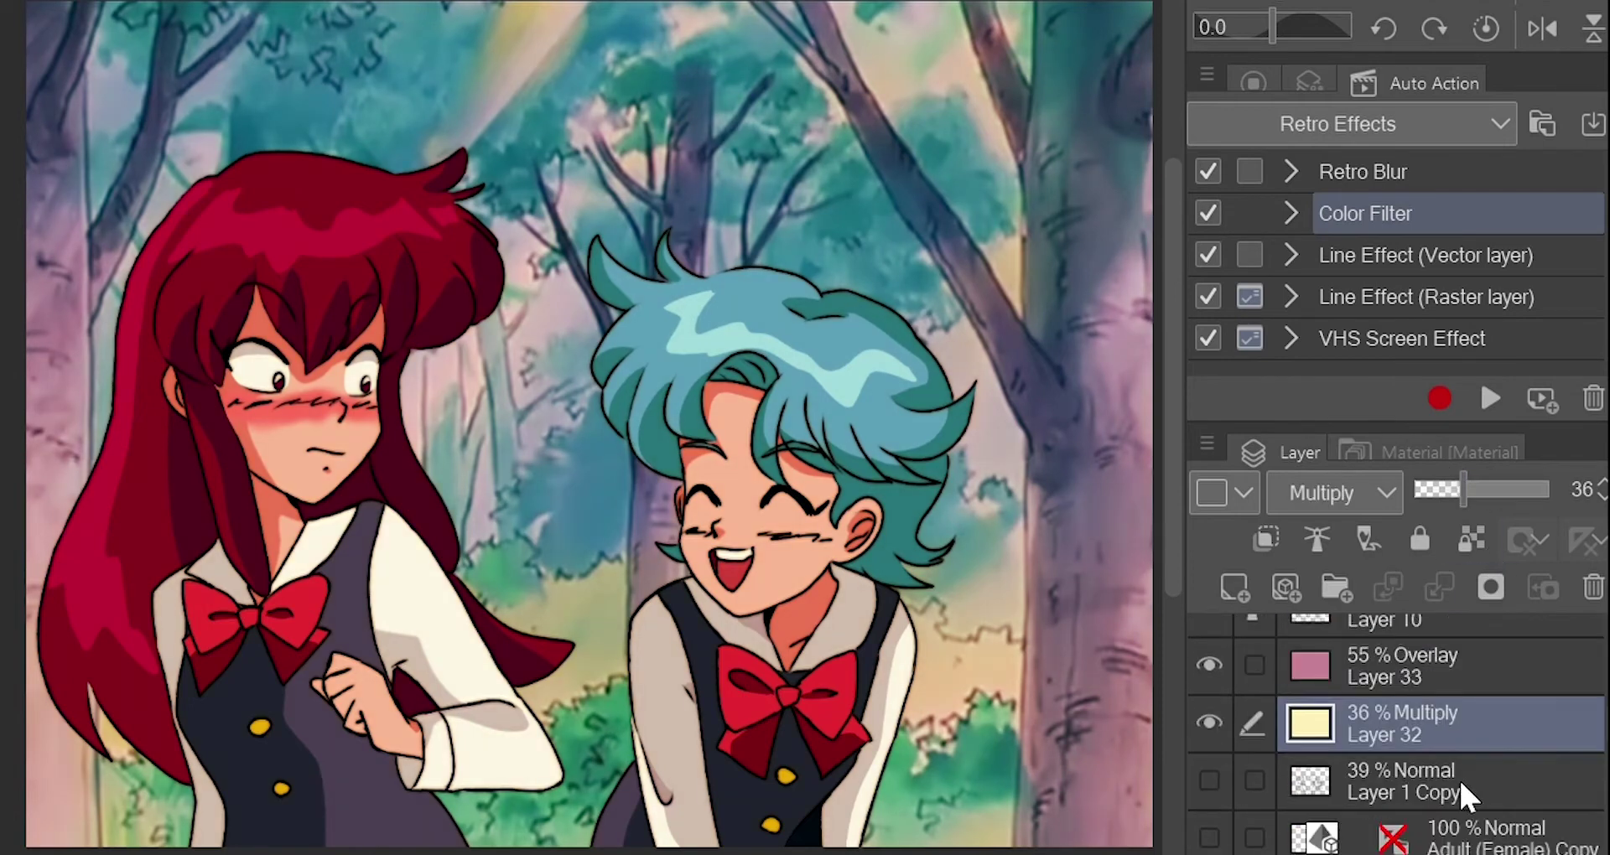
{"action": "left_click", "coordinate": [1501, 657]}
{"action": "left_click", "coordinate": [1503, 488]}
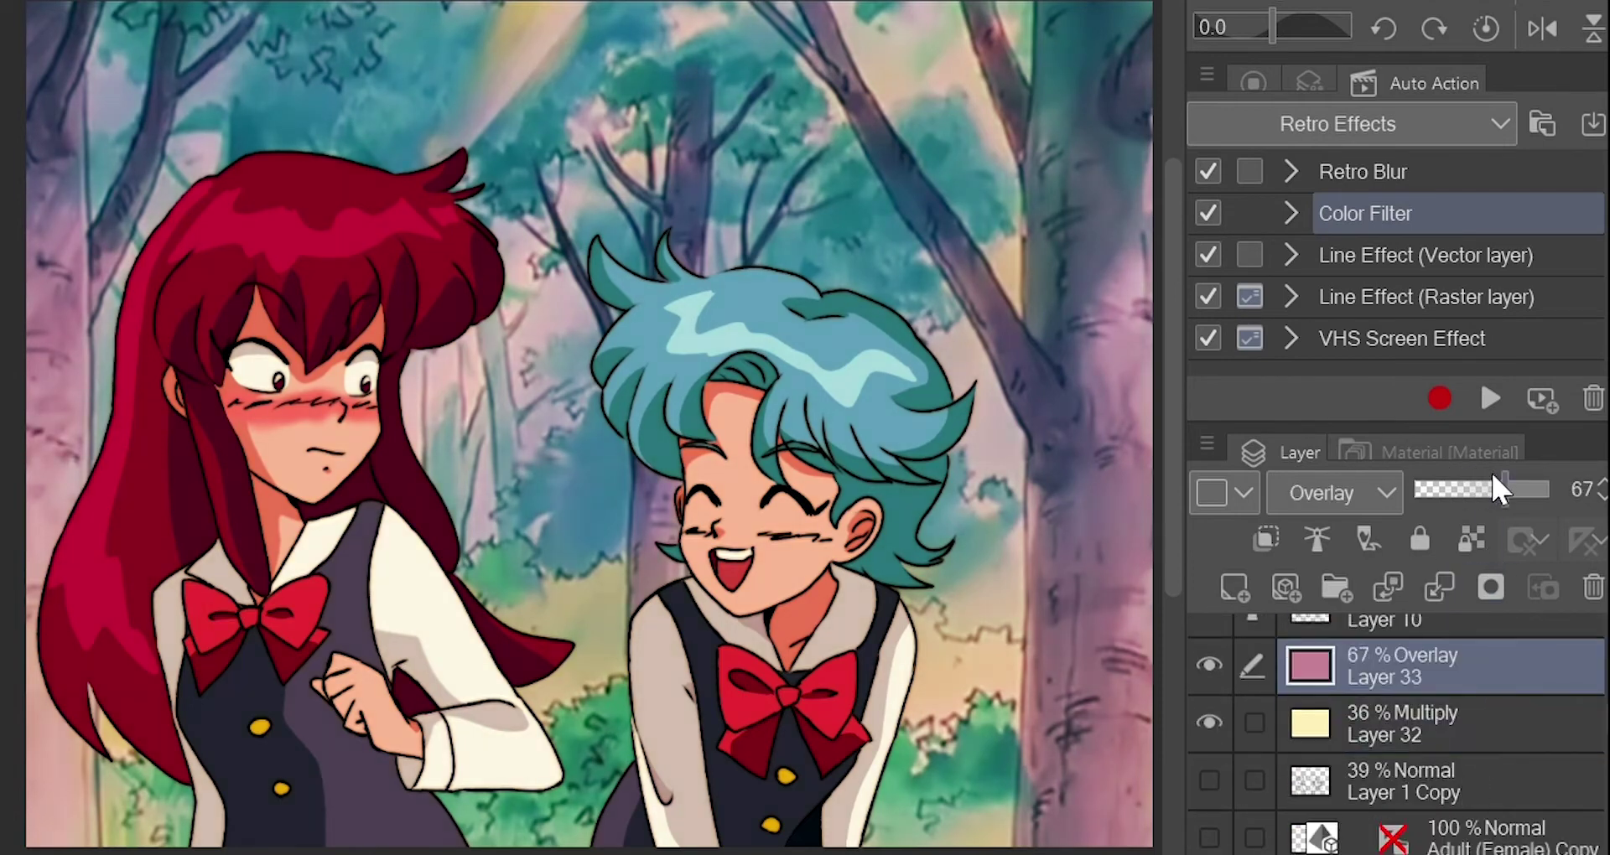
{"action": "left_click", "coordinate": [1597, 495]}
{"action": "left_click", "coordinate": [1597, 495]}
{"action": "scroll", "coordinate": [1508, 642], "scroll_direction": "up", "scroll_amount": 1}
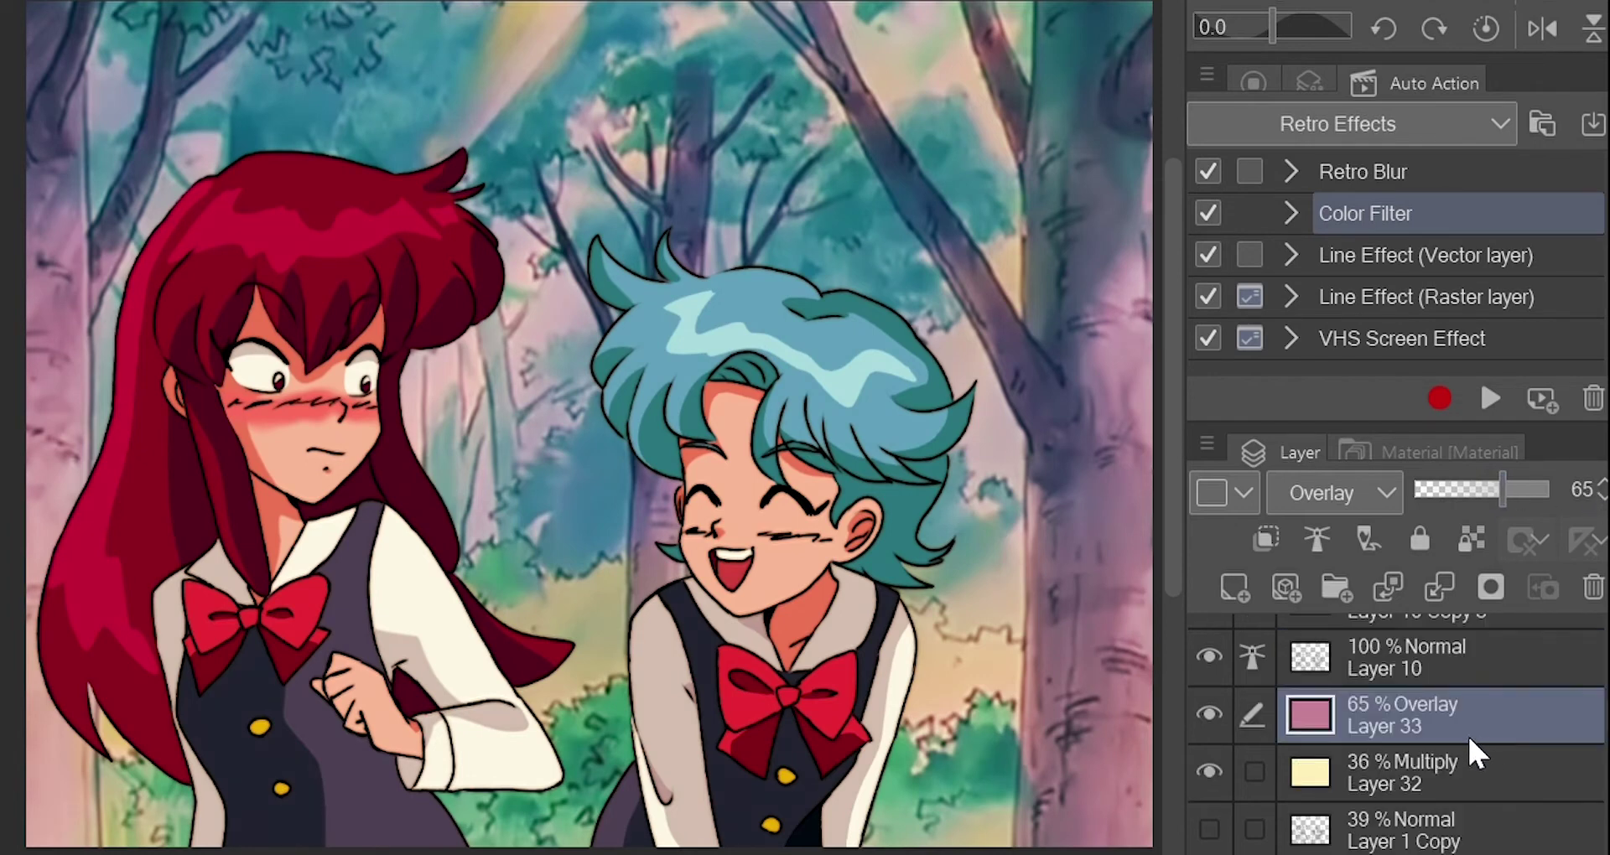
- Raise Layer 32's opacity to 44%
{"action": "left_click", "coordinate": [1450, 759]}
{"action": "scroll", "coordinate": [1447, 732], "scroll_direction": "up", "scroll_amount": 5}
{"action": "scroll", "coordinate": [1446, 742], "scroll_direction": "down", "scroll_amount": 5}
{"action": "scroll", "coordinate": [1441, 756], "scroll_direction": "down", "scroll_amount": 3}
{"action": "left_click_drag", "start_coordinate": [1463, 486], "coordinate": [1457, 481]}
{"action": "left_click", "coordinate": [1599, 484]}
{"action": "left_click", "coordinate": [1600, 484]}
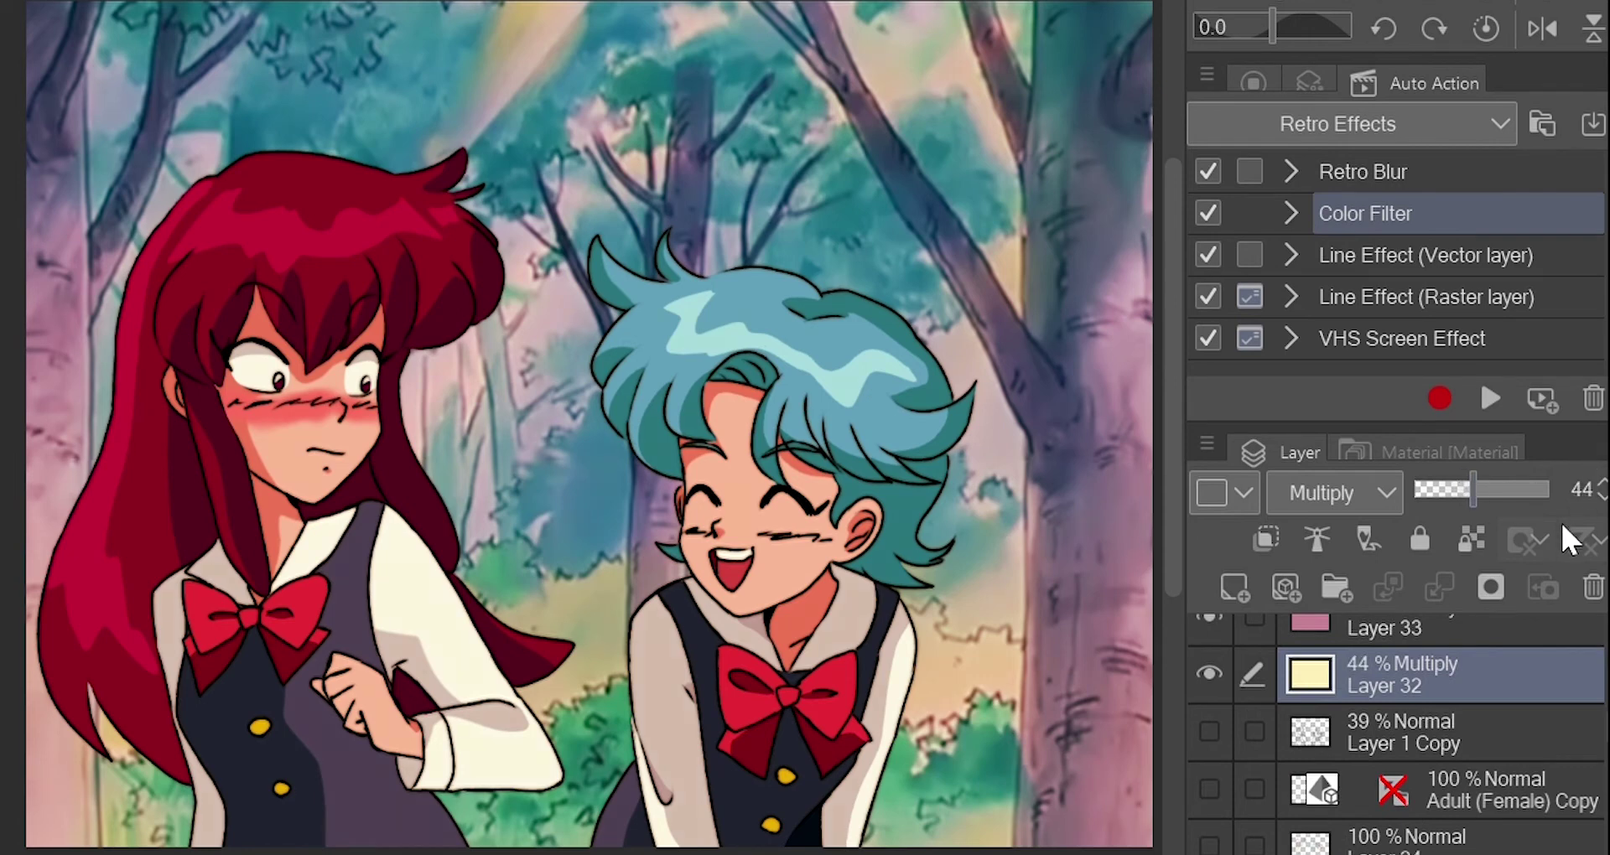
- Select Layer 3 and merge all layers into one with Shift+Alt+E
{"action": "scroll", "coordinate": [1471, 716], "scroll_direction": "up", "scroll_amount": 2}
{"action": "scroll", "coordinate": [1448, 745], "scroll_direction": "up", "scroll_amount": 10}
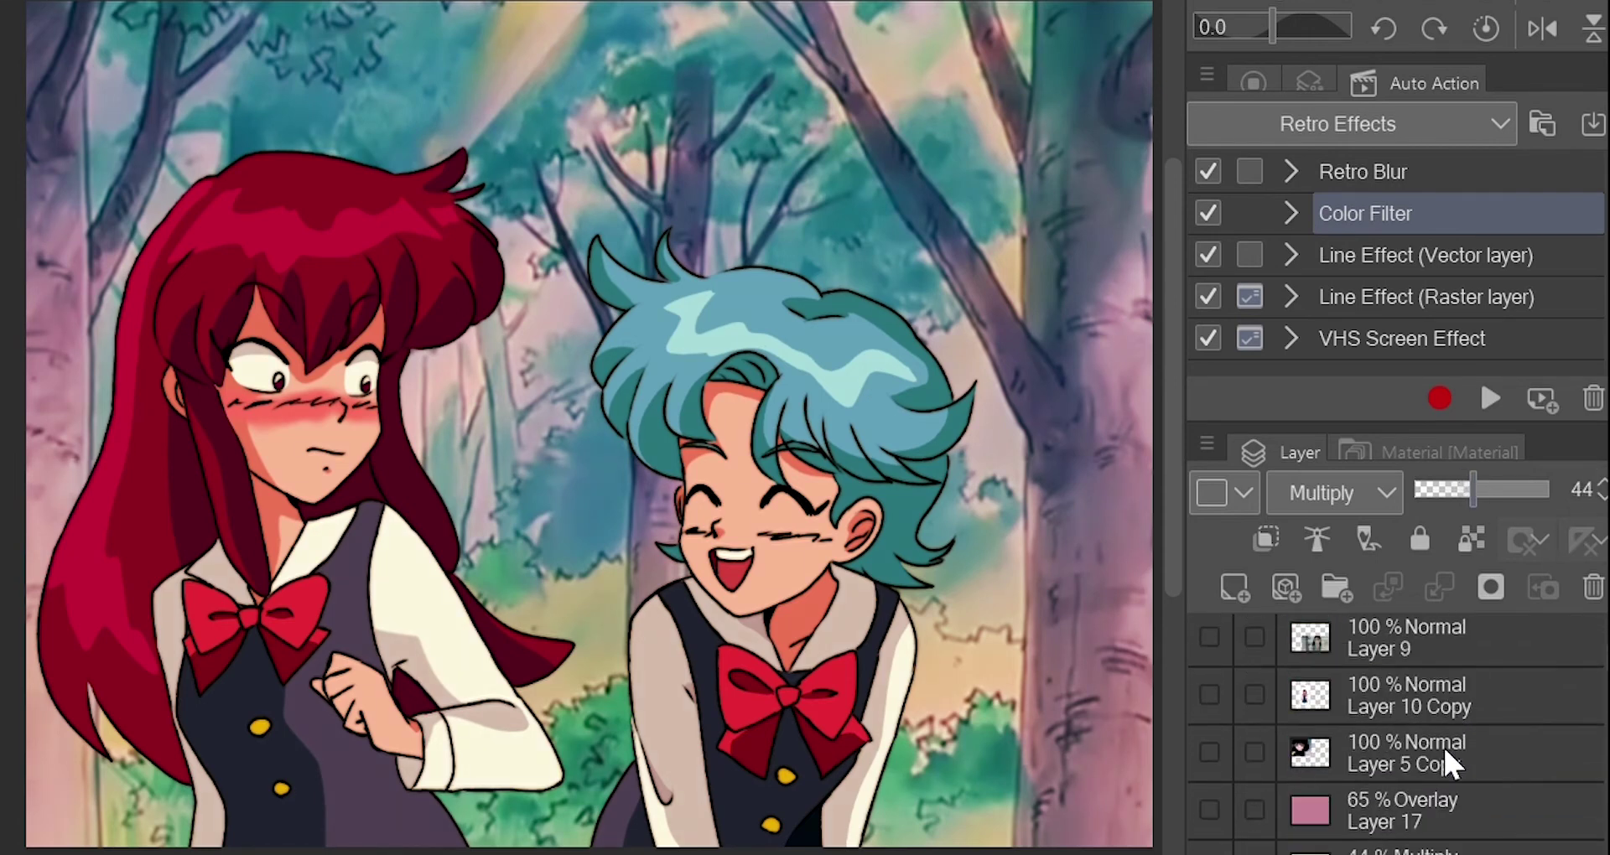
{"action": "left_click", "coordinate": [1370, 644]}
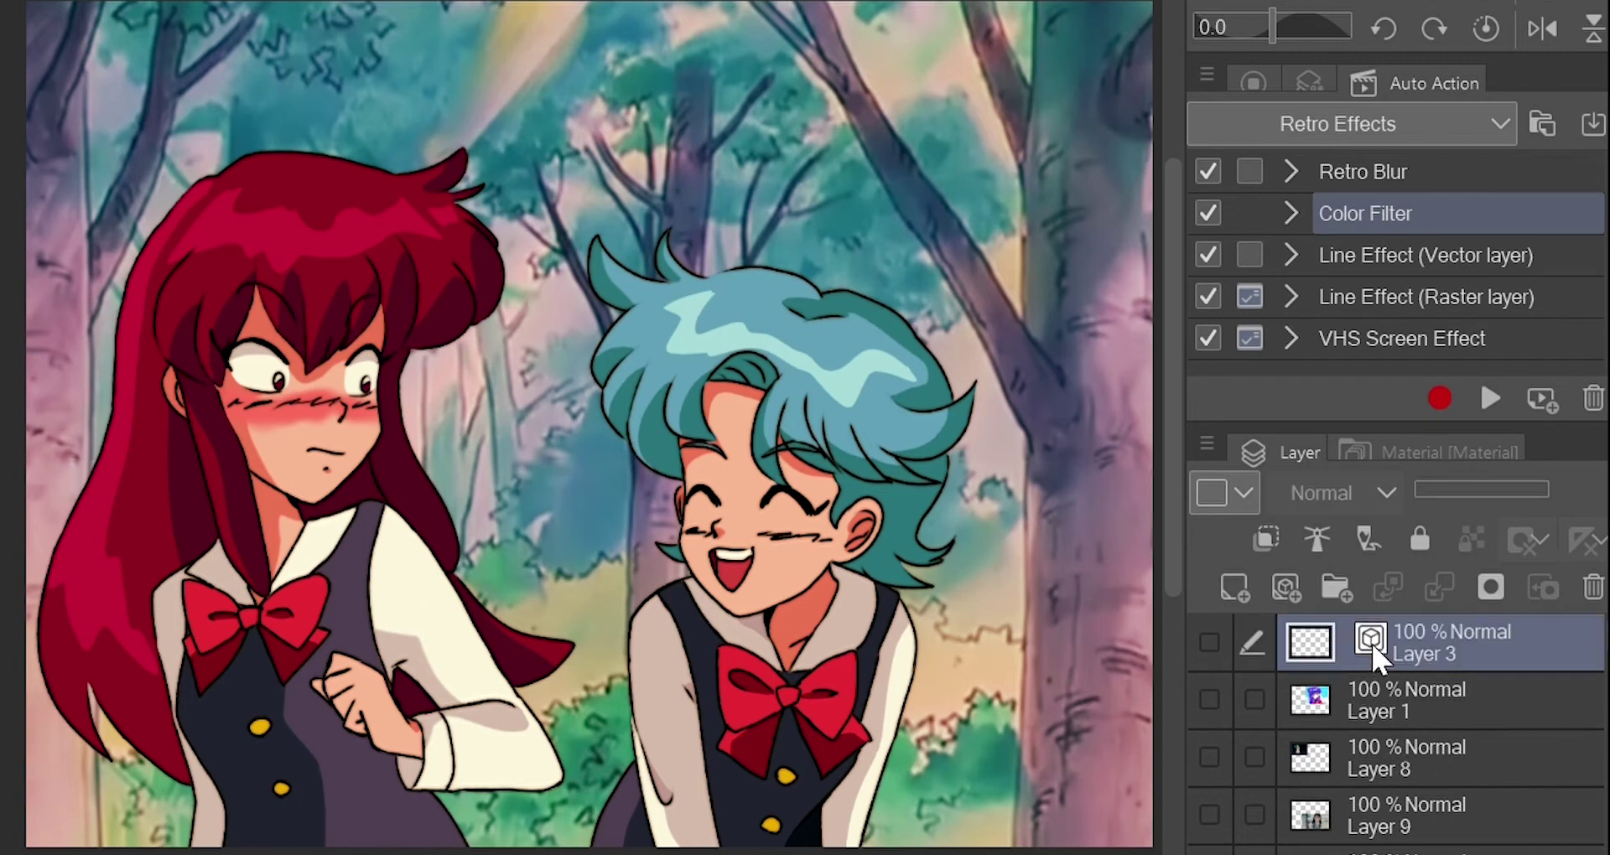
{"action": "key", "text": "shift+alt+e"}
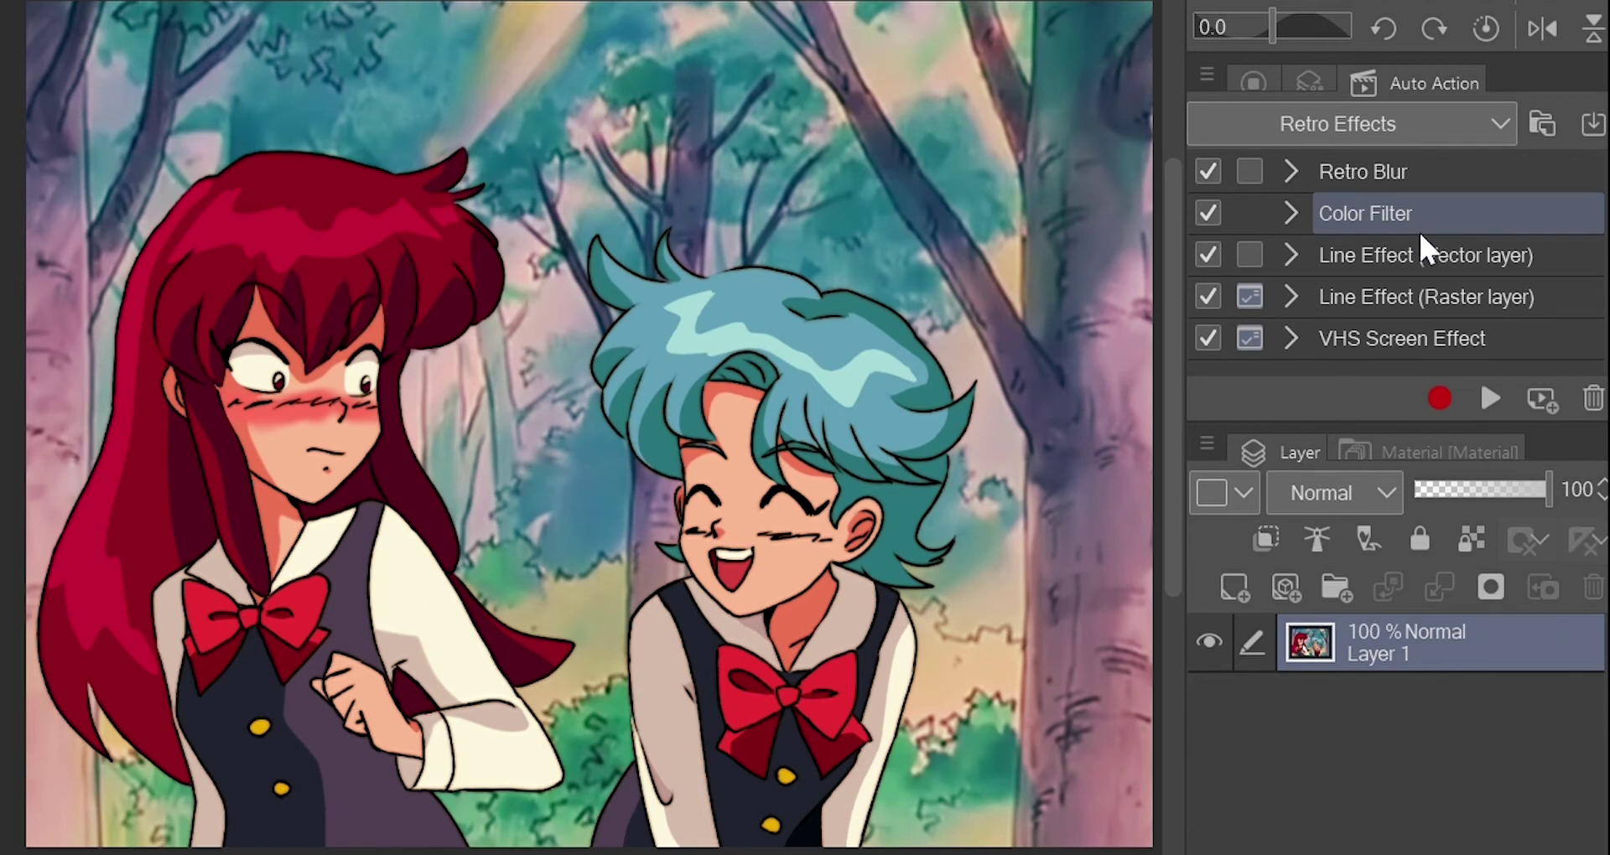
- Run the Retro Blur action on the picture, then browse the material library for the VHS set
{"action": "left_click", "coordinate": [1375, 168]}
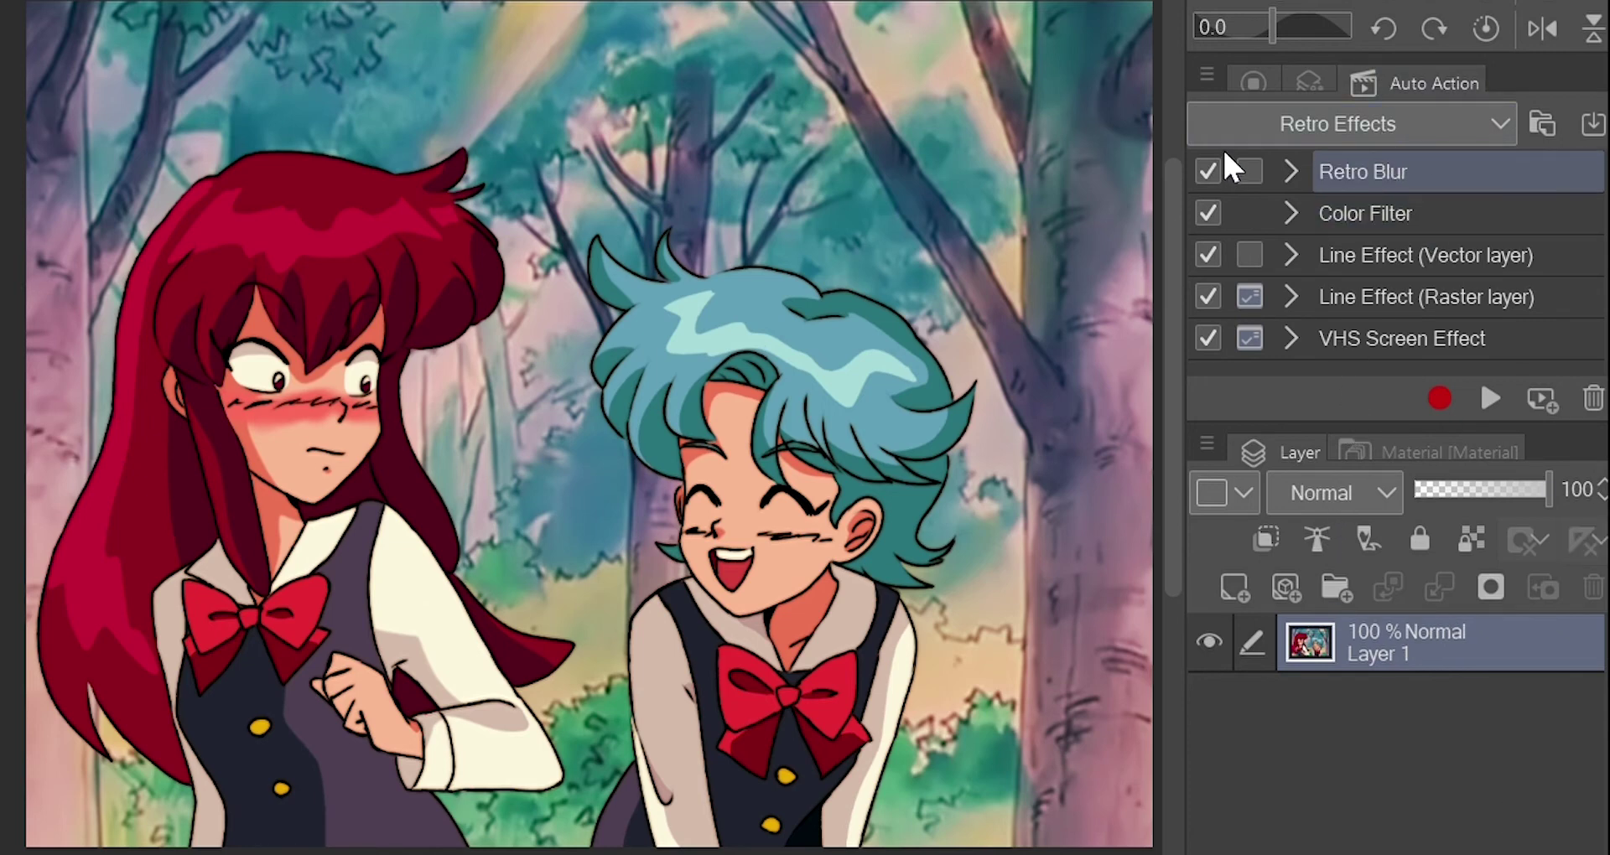
{"action": "left_click", "coordinate": [1474, 392]}
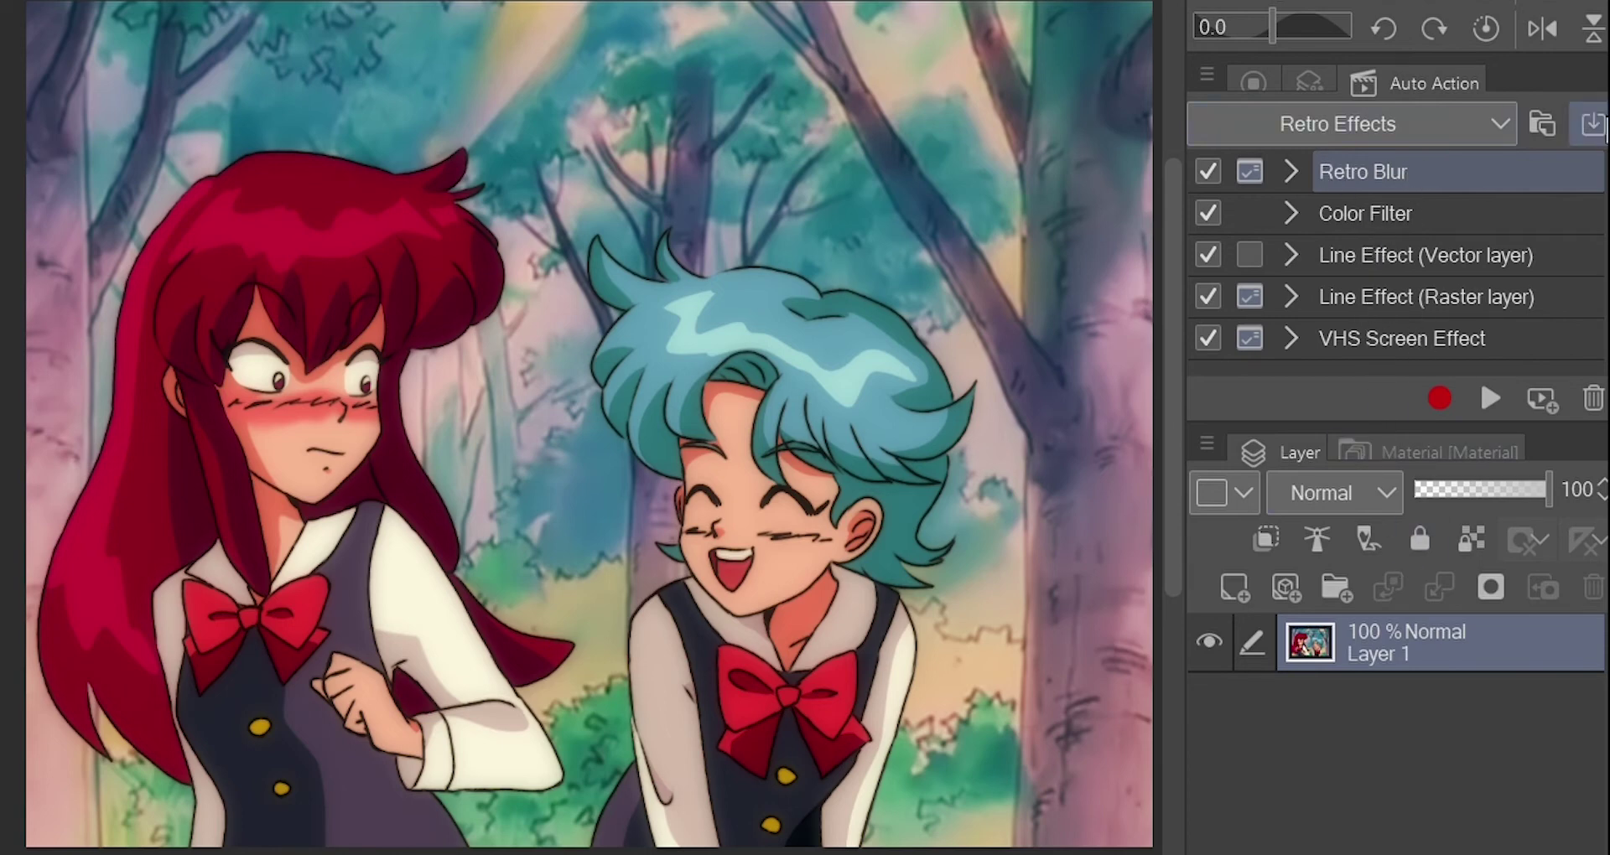
{"action": "left_click", "coordinate": [1469, 451]}
{"action": "scroll", "coordinate": [1466, 692], "scroll_direction": "down", "scroll_amount": 3}
{"action": "scroll", "coordinate": [1464, 688], "scroll_direction": "up", "scroll_amount": 2}
{"action": "scroll", "coordinate": [1442, 587], "scroll_direction": "down", "scroll_amount": 1}
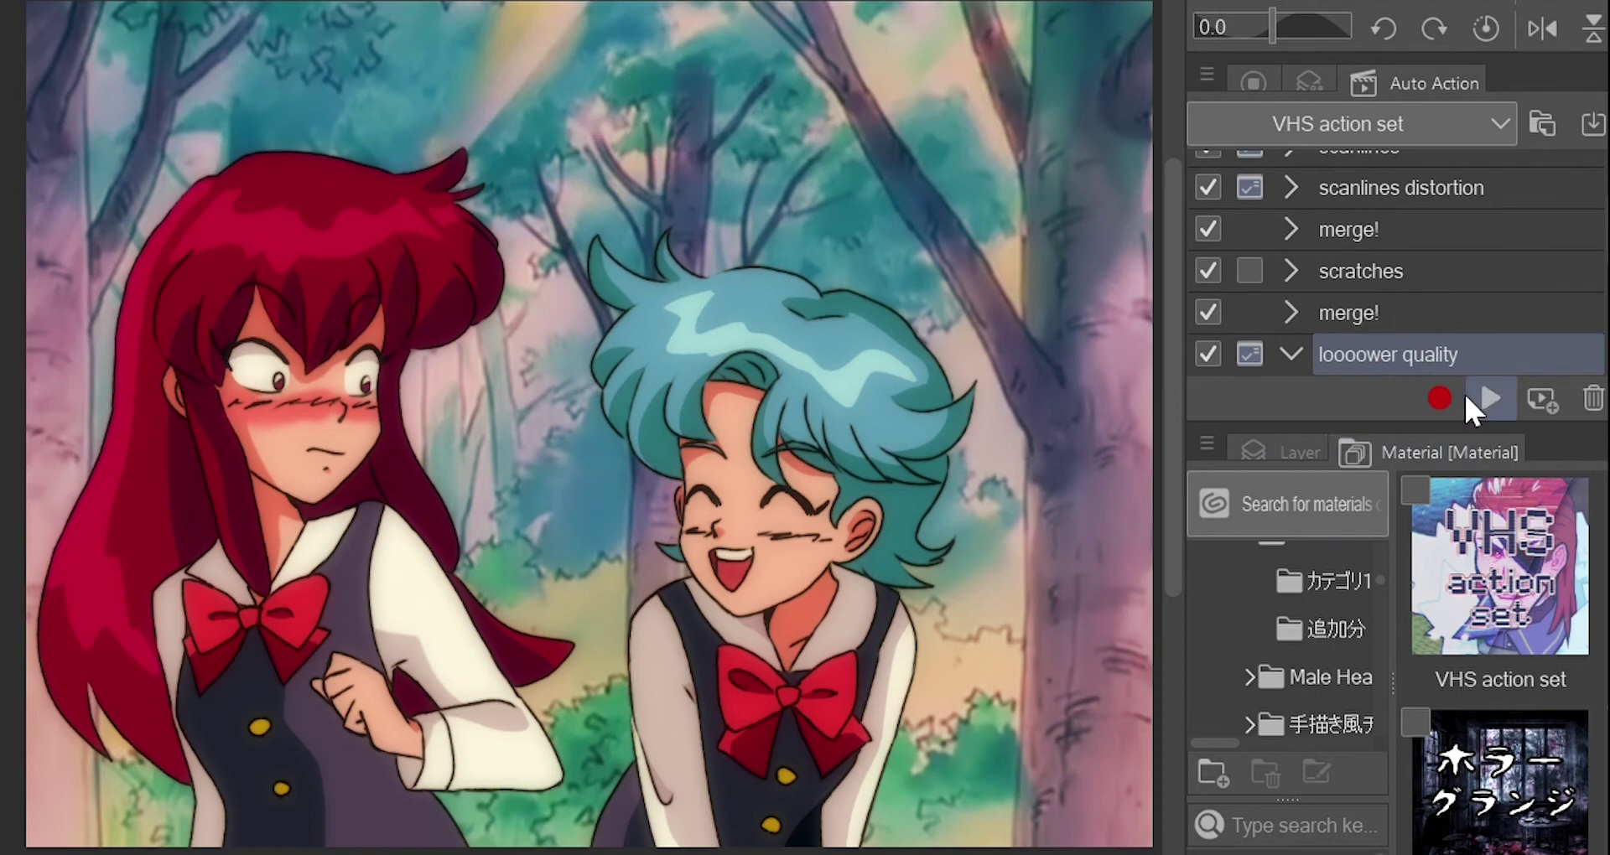
- Run the VHS Retro Effect action, adding Hue and Saturation copies of Layer 1
{"action": "left_click", "coordinate": [1490, 398]}
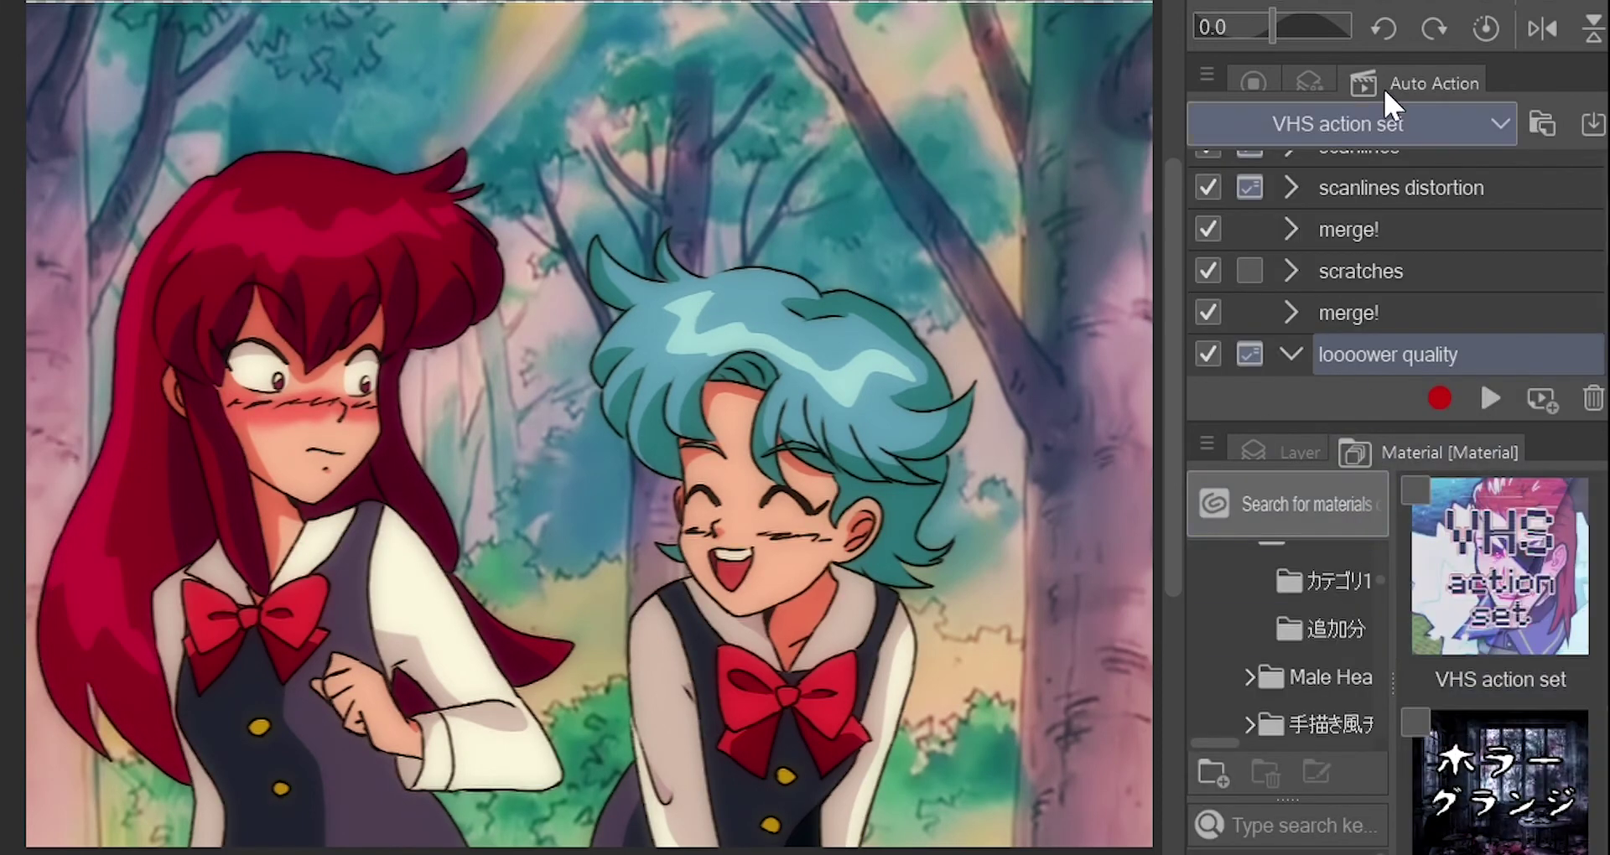
{"action": "scroll", "coordinate": [1265, 142], "scroll_direction": "down", "scroll_amount": 1}
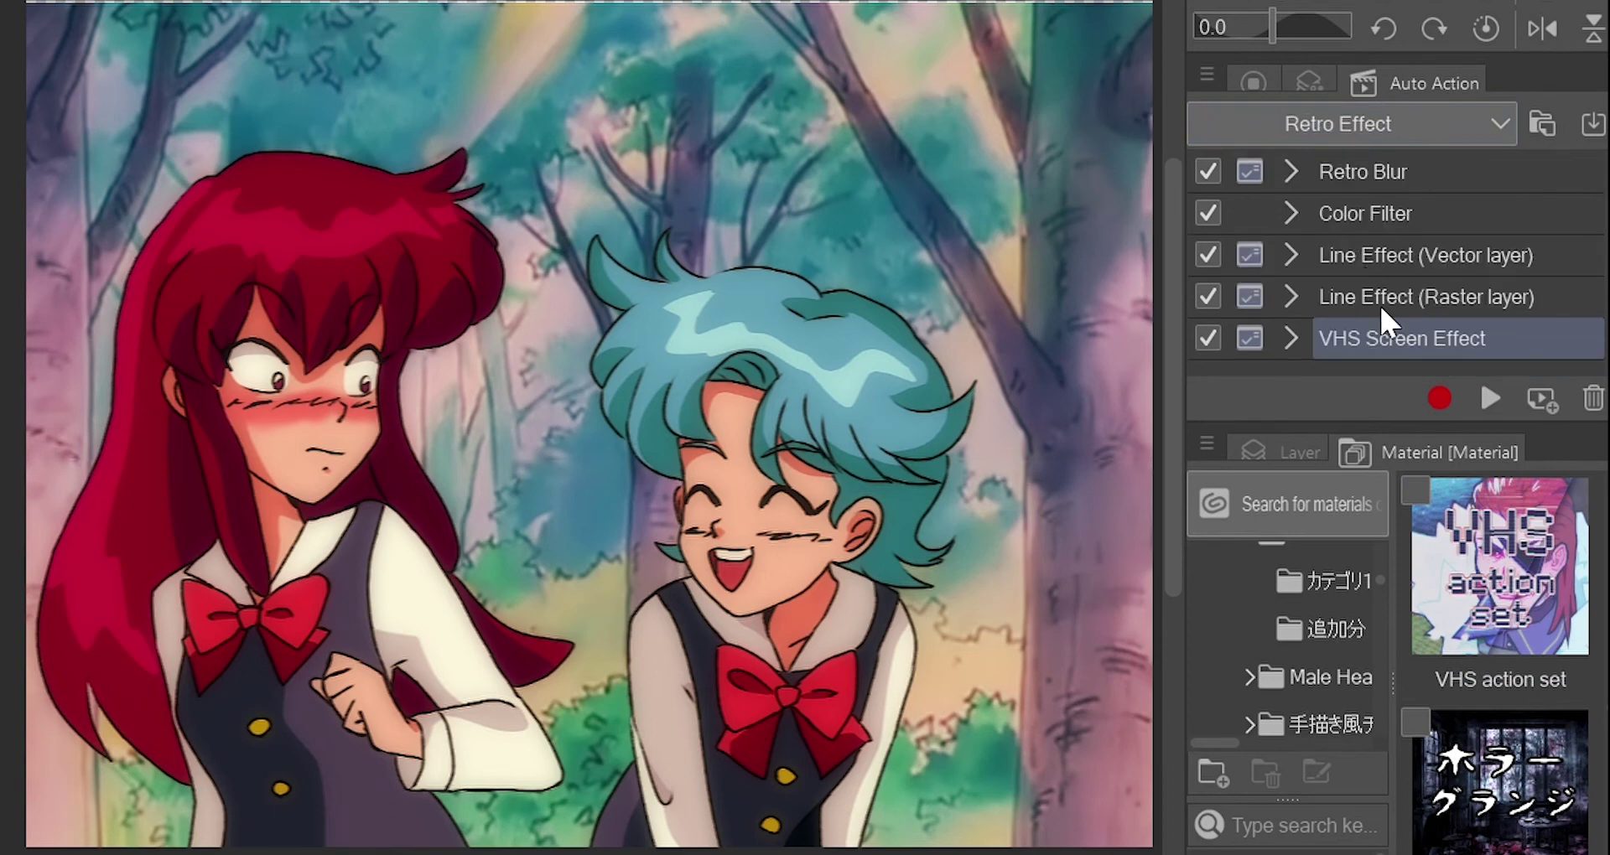
{"action": "left_click", "coordinate": [1486, 399]}
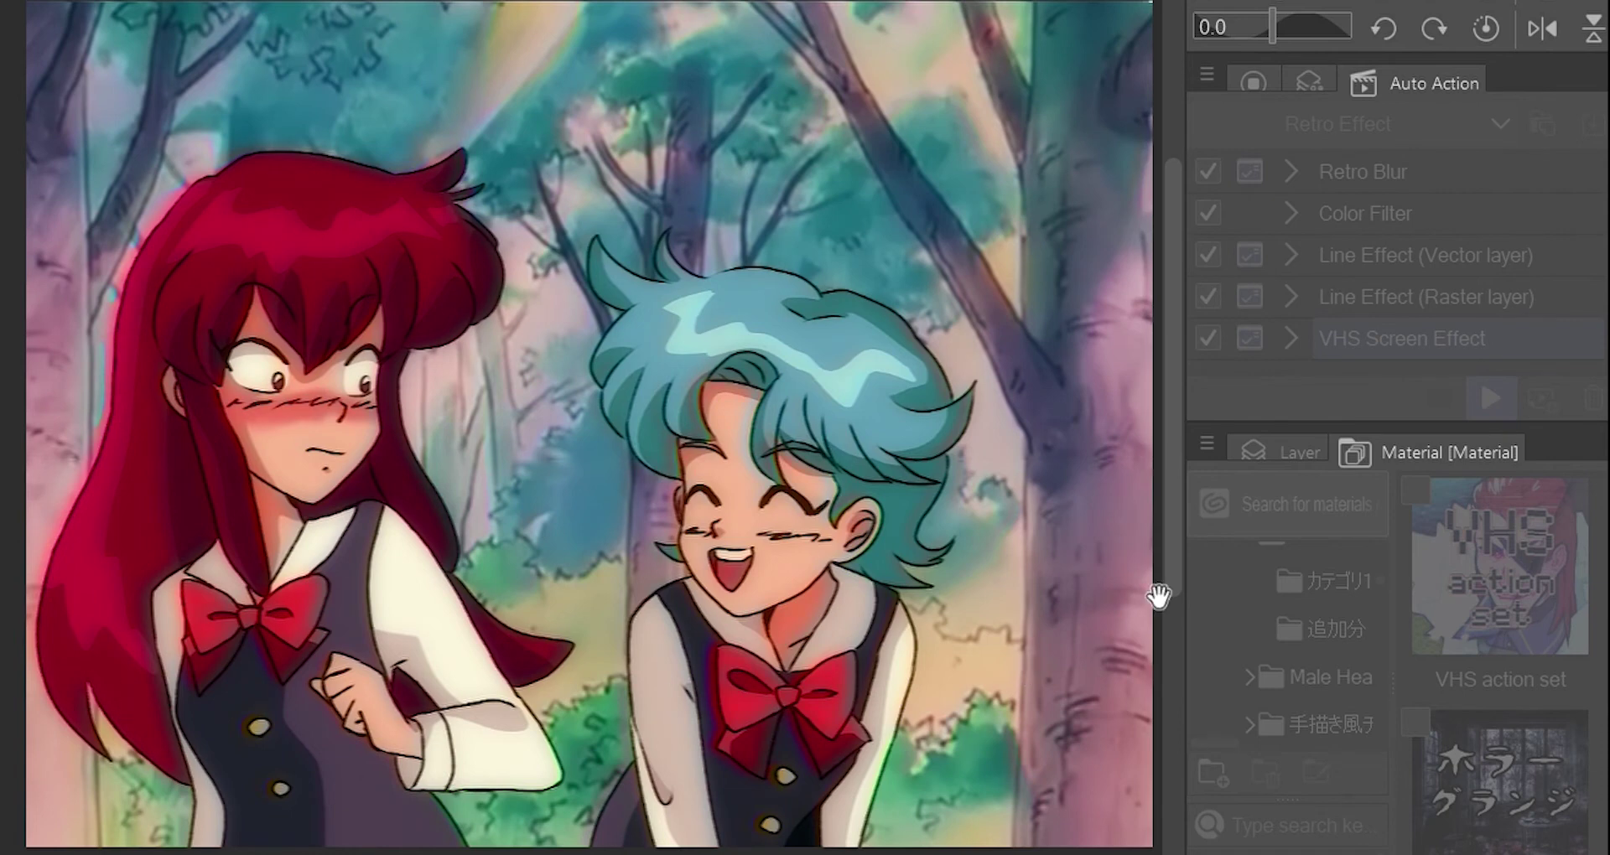
- Select the Hue copy layer in the layers list
{"action": "left_click", "coordinate": [1294, 445]}
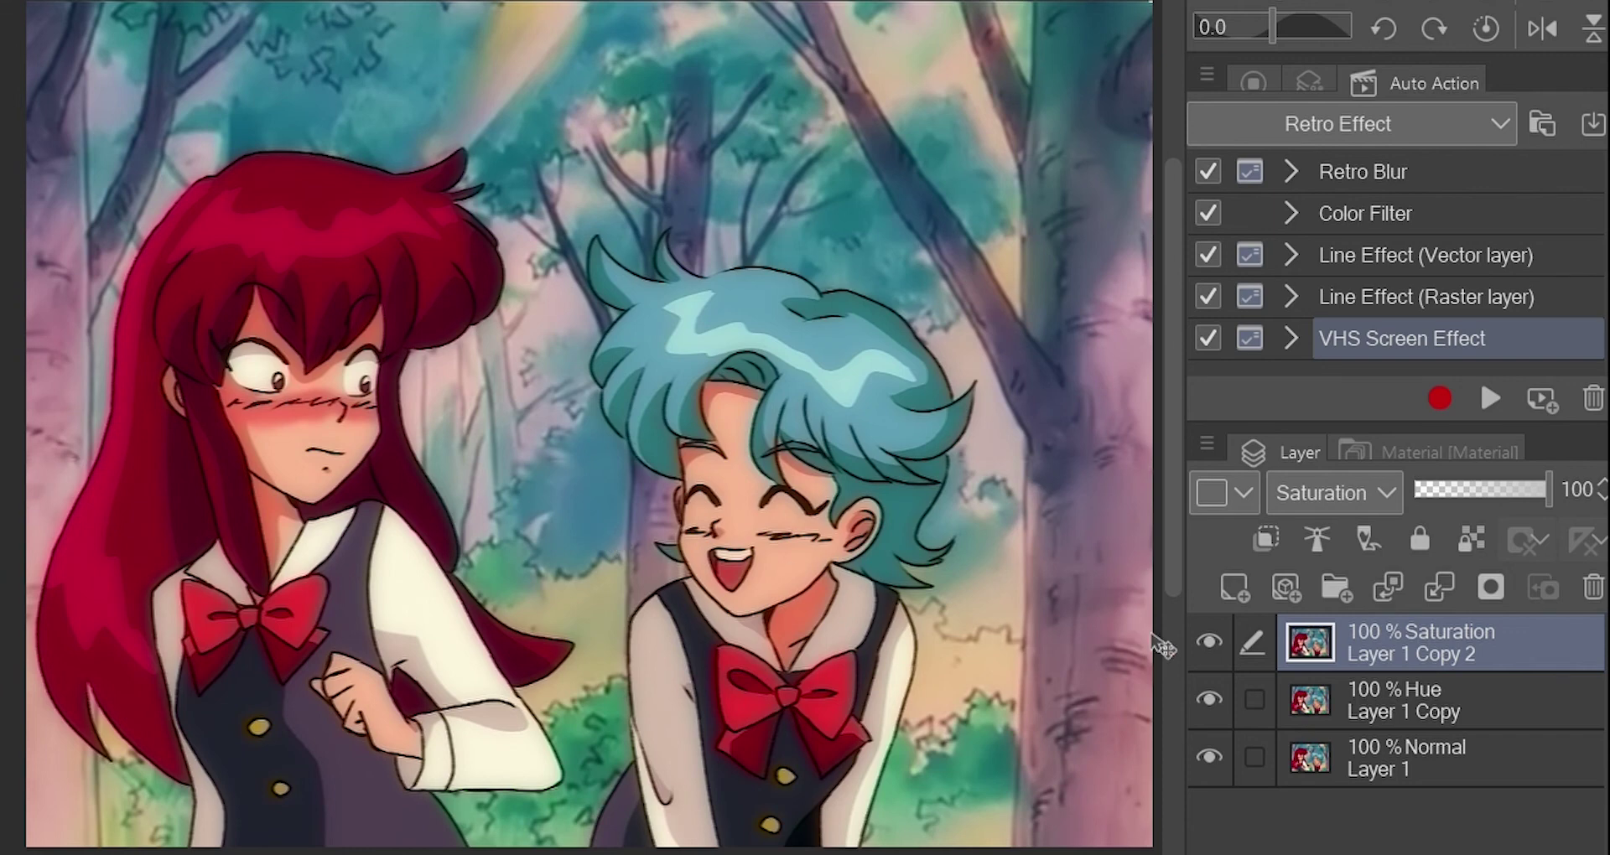
{"action": "left_click", "coordinate": [1313, 689]}
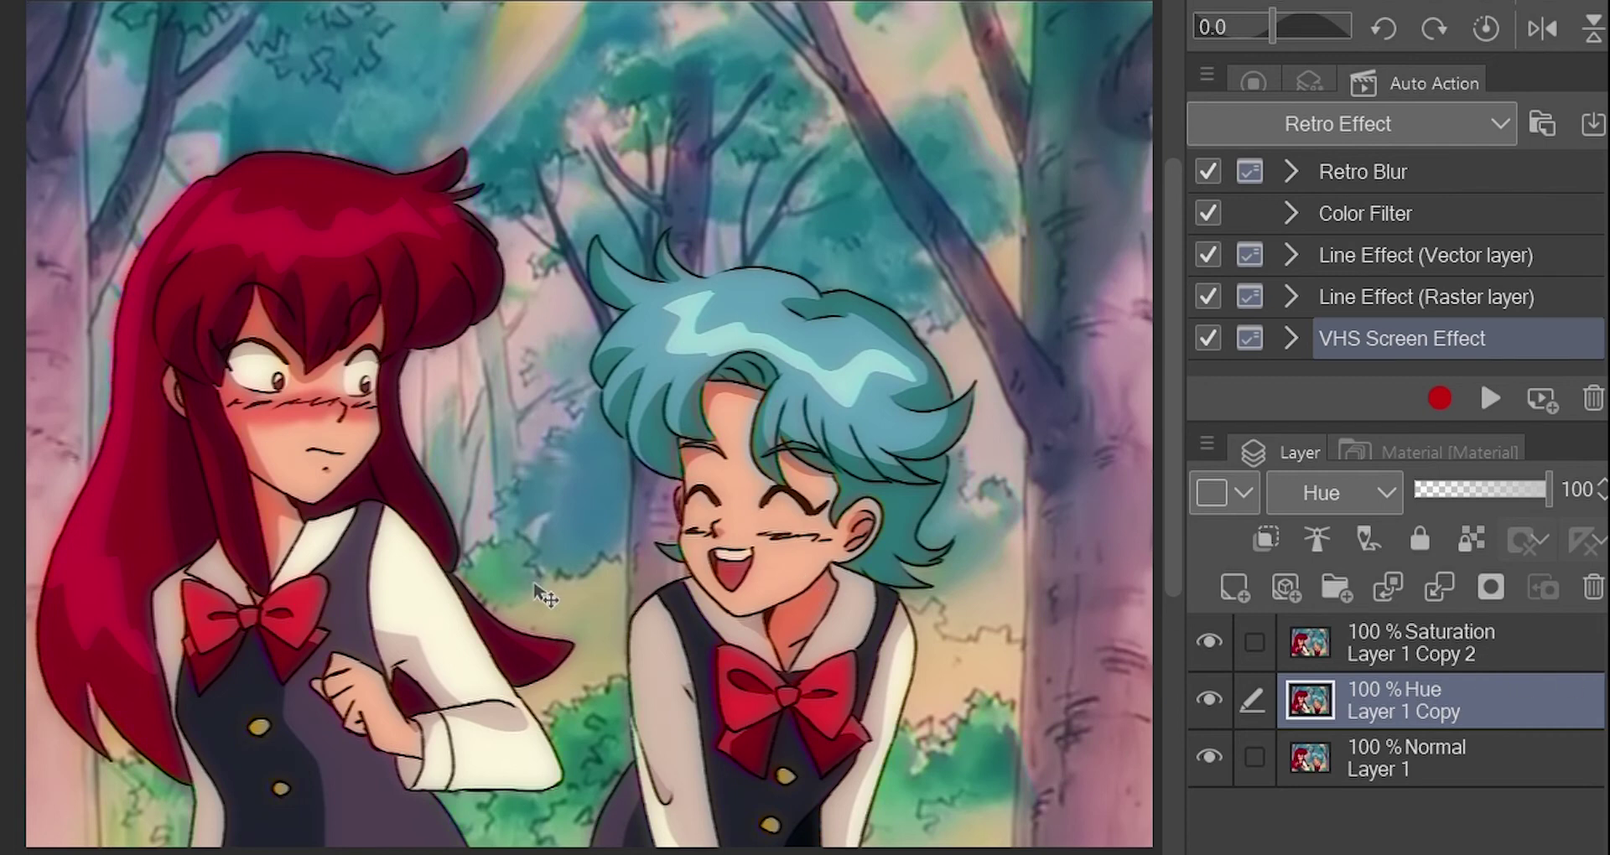
{"action": "left_click", "coordinate": [1423, 429]}
- Drag the blurred noise material from the noise folder onto the illustration
{"action": "scroll", "coordinate": [1308, 616], "scroll_direction": "up", "scroll_amount": 5}
{"action": "scroll", "coordinate": [1304, 623], "scroll_direction": "down", "scroll_amount": 5}
{"action": "scroll", "coordinate": [1305, 624], "scroll_direction": "up", "scroll_amount": 2}
{"action": "scroll", "coordinate": [1301, 621], "scroll_direction": "down", "scroll_amount": 3}
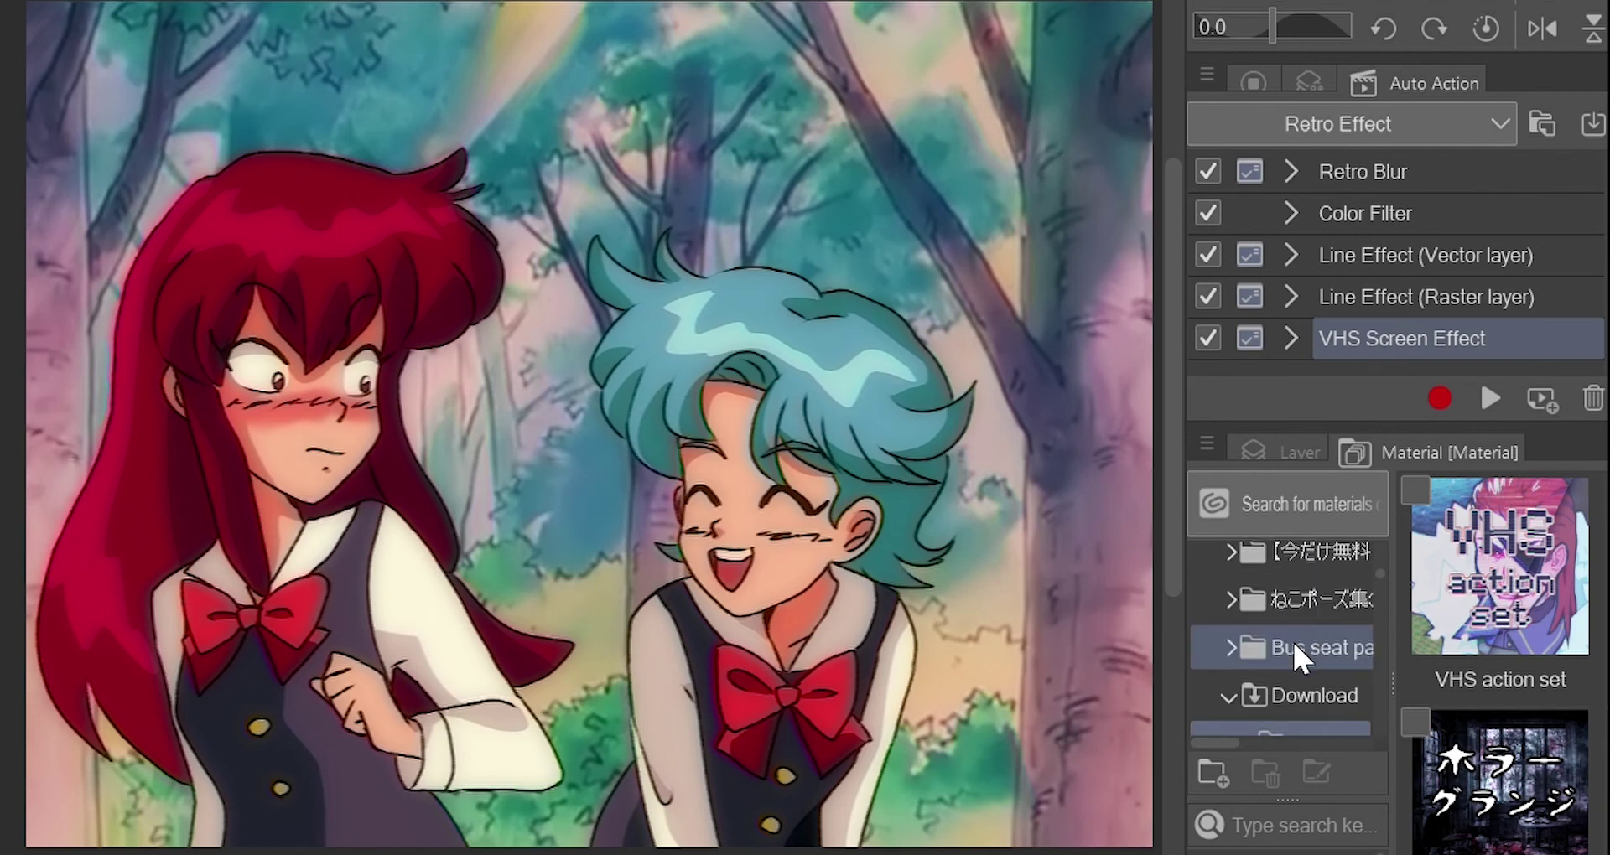
{"action": "scroll", "coordinate": [1292, 639], "scroll_direction": "up", "scroll_amount": 6}
{"action": "scroll", "coordinate": [1292, 644], "scroll_direction": "down", "scroll_amount": 3}
{"action": "left_click", "coordinate": [1291, 644]}
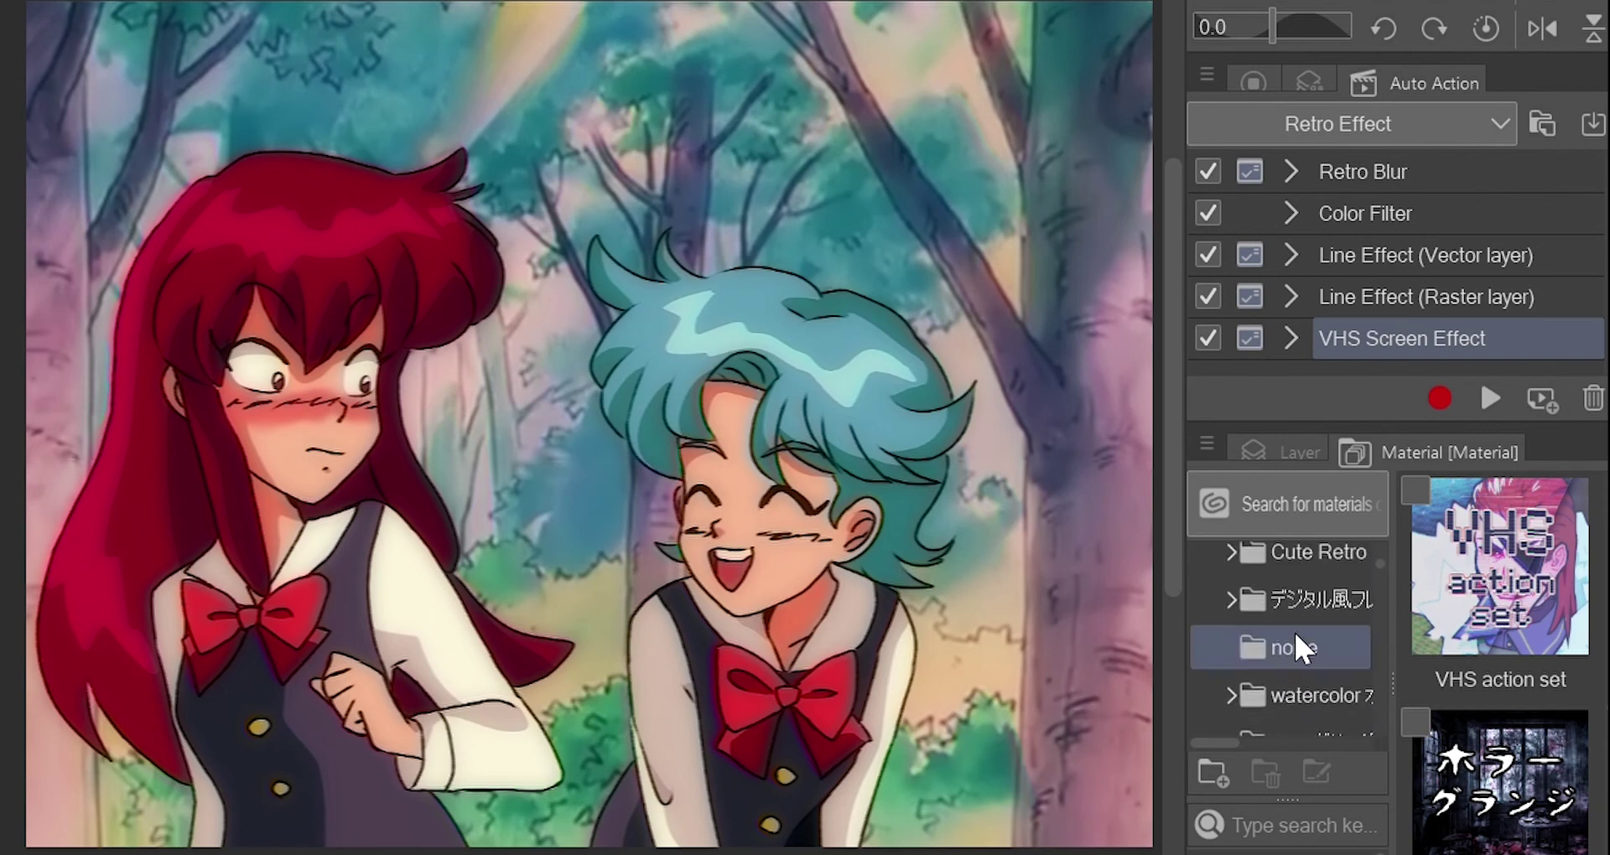
{"action": "left_click", "coordinate": [1509, 643]}
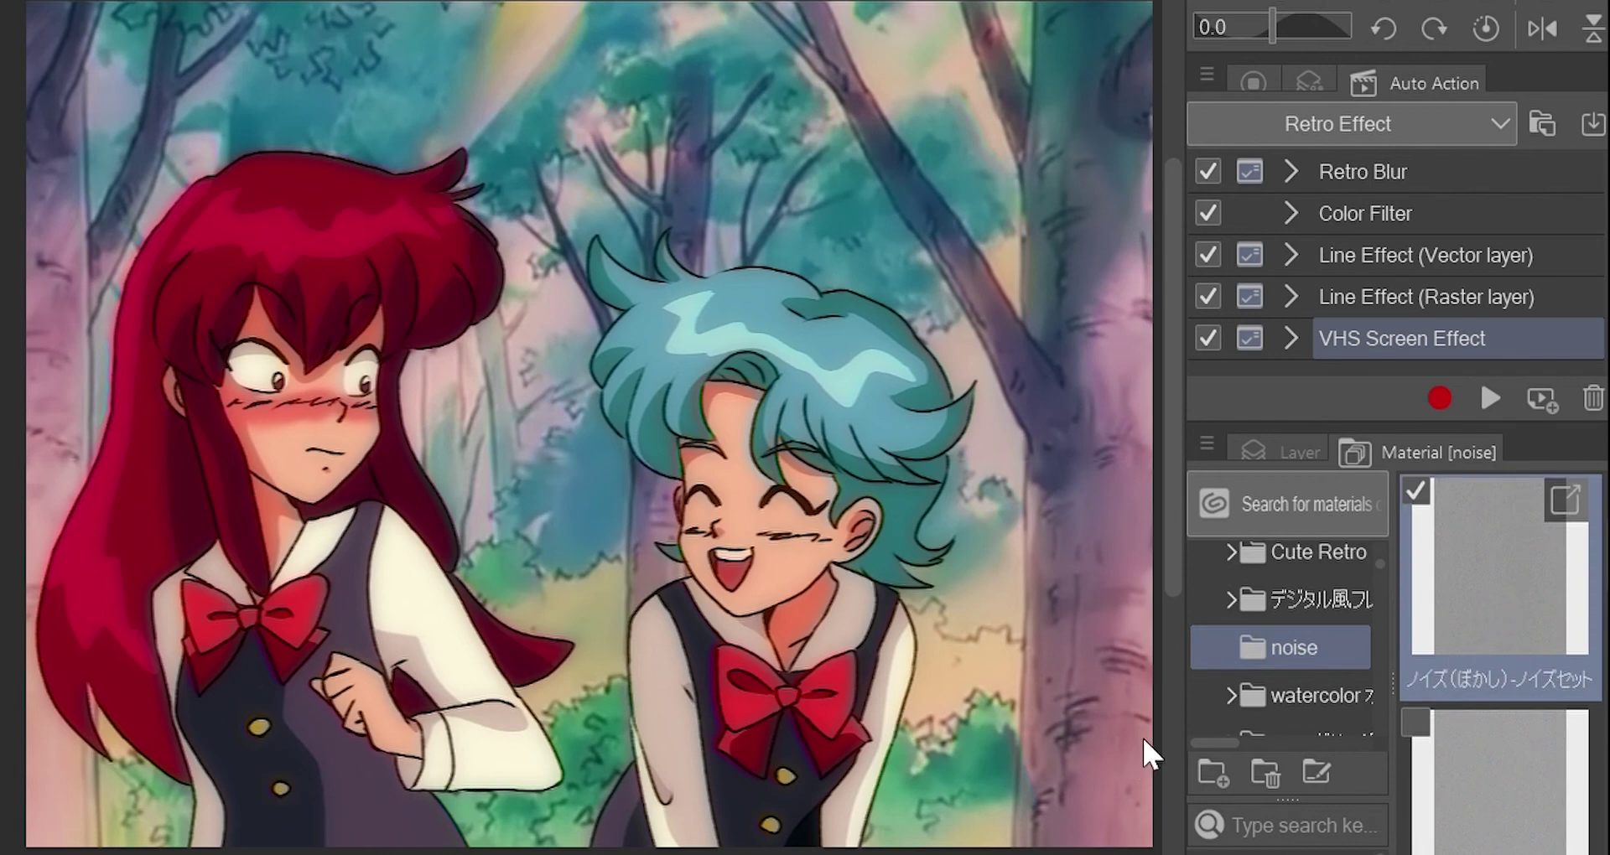
{"action": "left_click_drag", "start_coordinate": [1472, 604], "coordinate": [893, 302]}
- Move the noise layer to the top of the layer stack
{"action": "scroll", "coordinate": [272, 168], "scroll_direction": "down", "scroll_amount": 3}
{"action": "scroll", "coordinate": [273, 170], "scroll_direction": "down", "scroll_amount": 2}
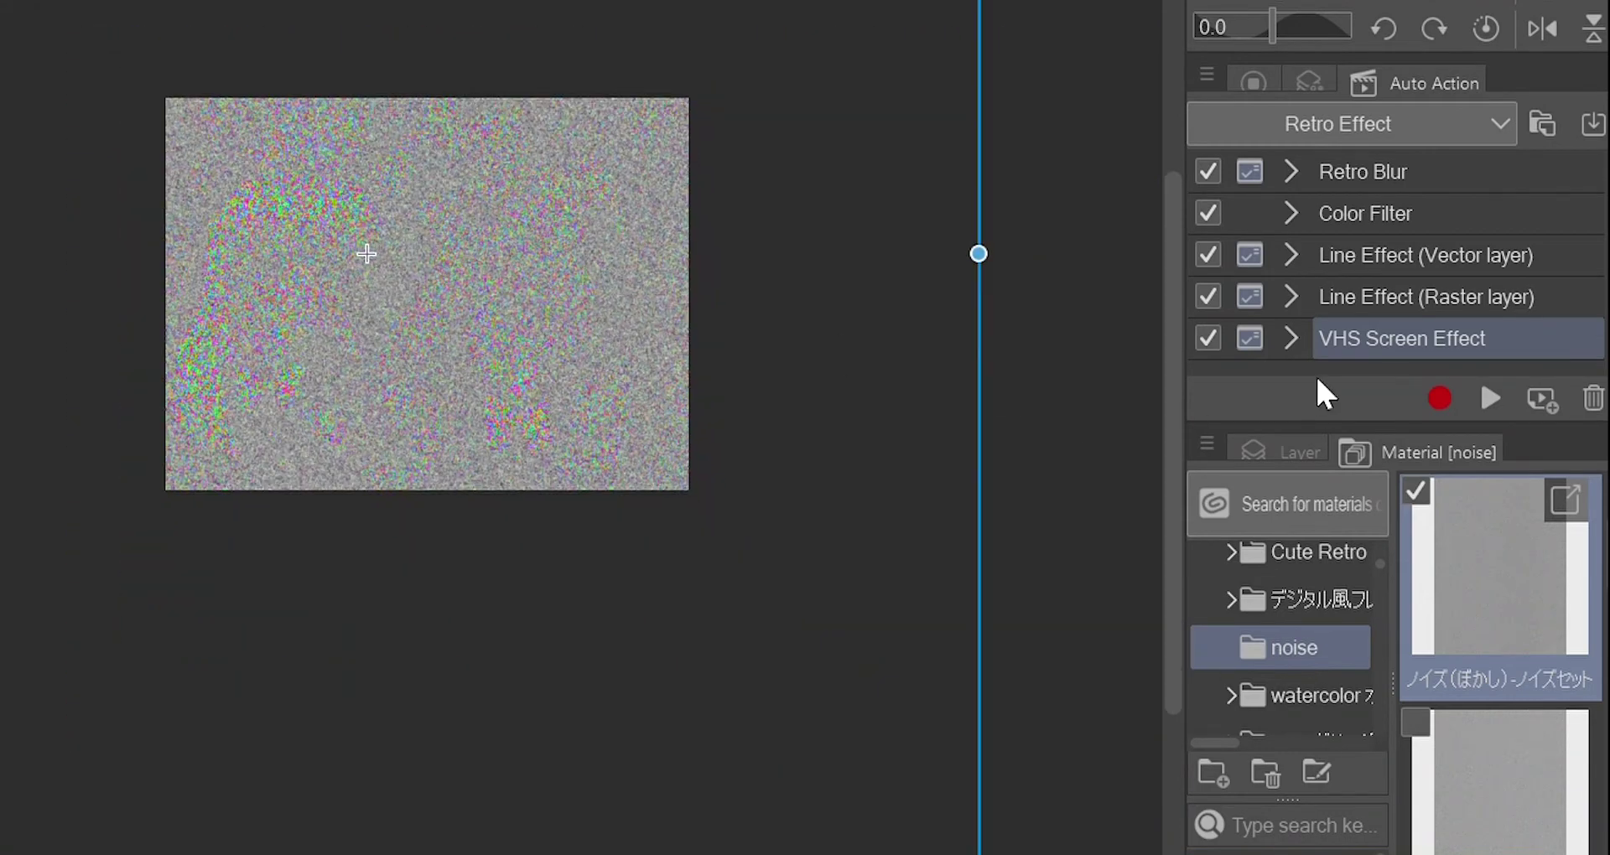
{"action": "left_click", "coordinate": [1271, 448]}
{"action": "left_click_drag", "start_coordinate": [1447, 687], "coordinate": [1424, 604]}
- Resize the noise texture to fit the canvas width
{"action": "left_click_drag", "start_coordinate": [976, 252], "coordinate": [754, 262]}
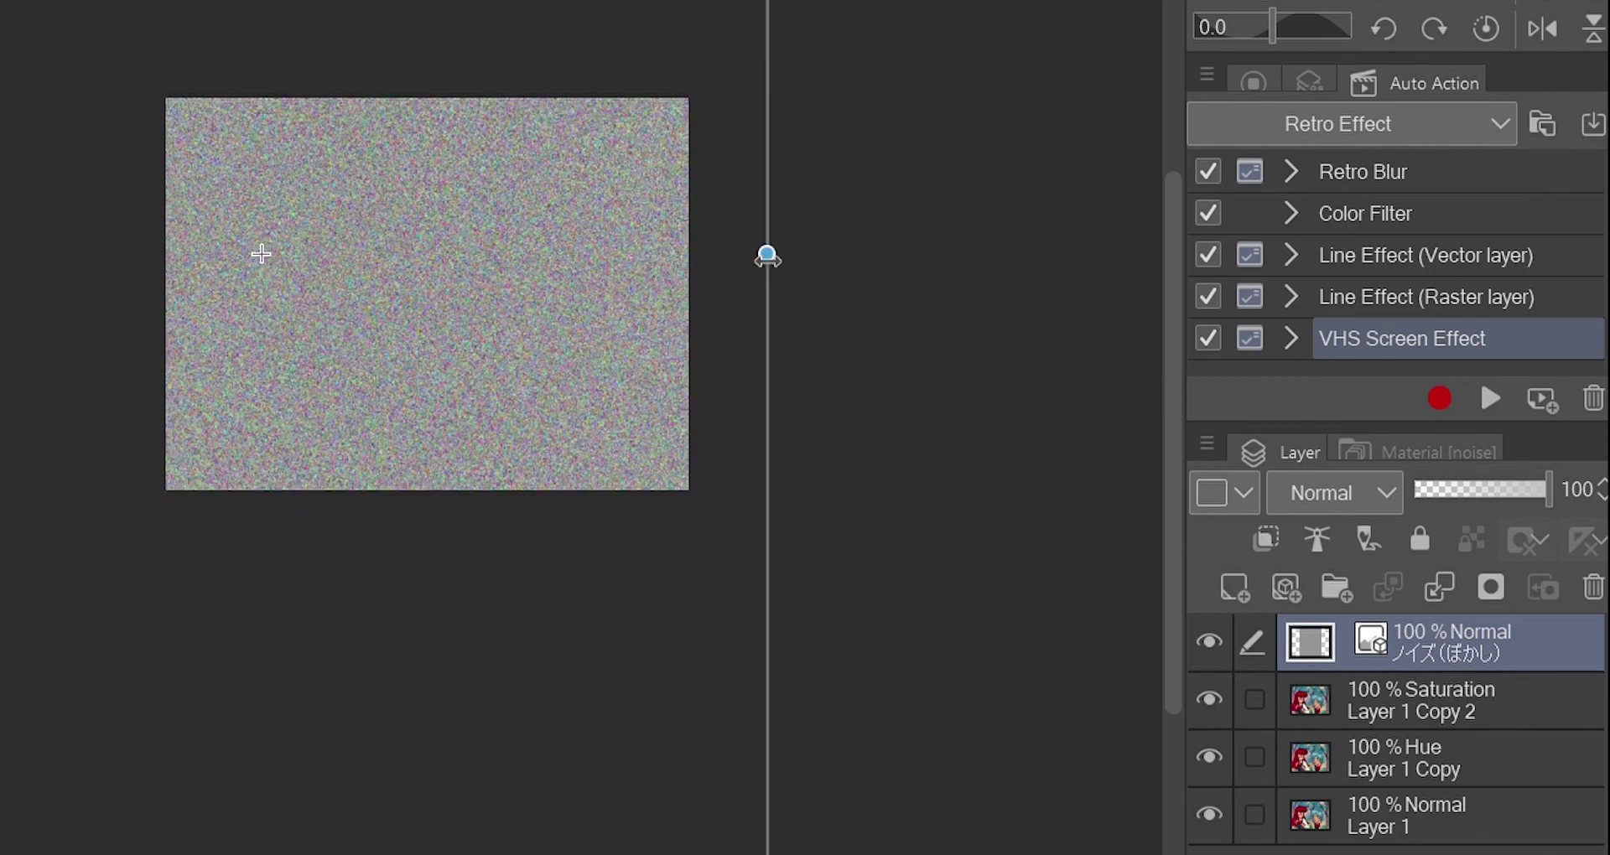
{"action": "left_click_drag", "start_coordinate": [0, 266], "coordinate": [254, 252]}
{"action": "left_click_drag", "start_coordinate": [754, 266], "coordinate": [697, 266]}
{"action": "scroll", "coordinate": [711, 275], "scroll_direction": "up", "scroll_amount": 2}
{"action": "scroll", "coordinate": [485, 242], "scroll_direction": "up", "scroll_amount": 3}
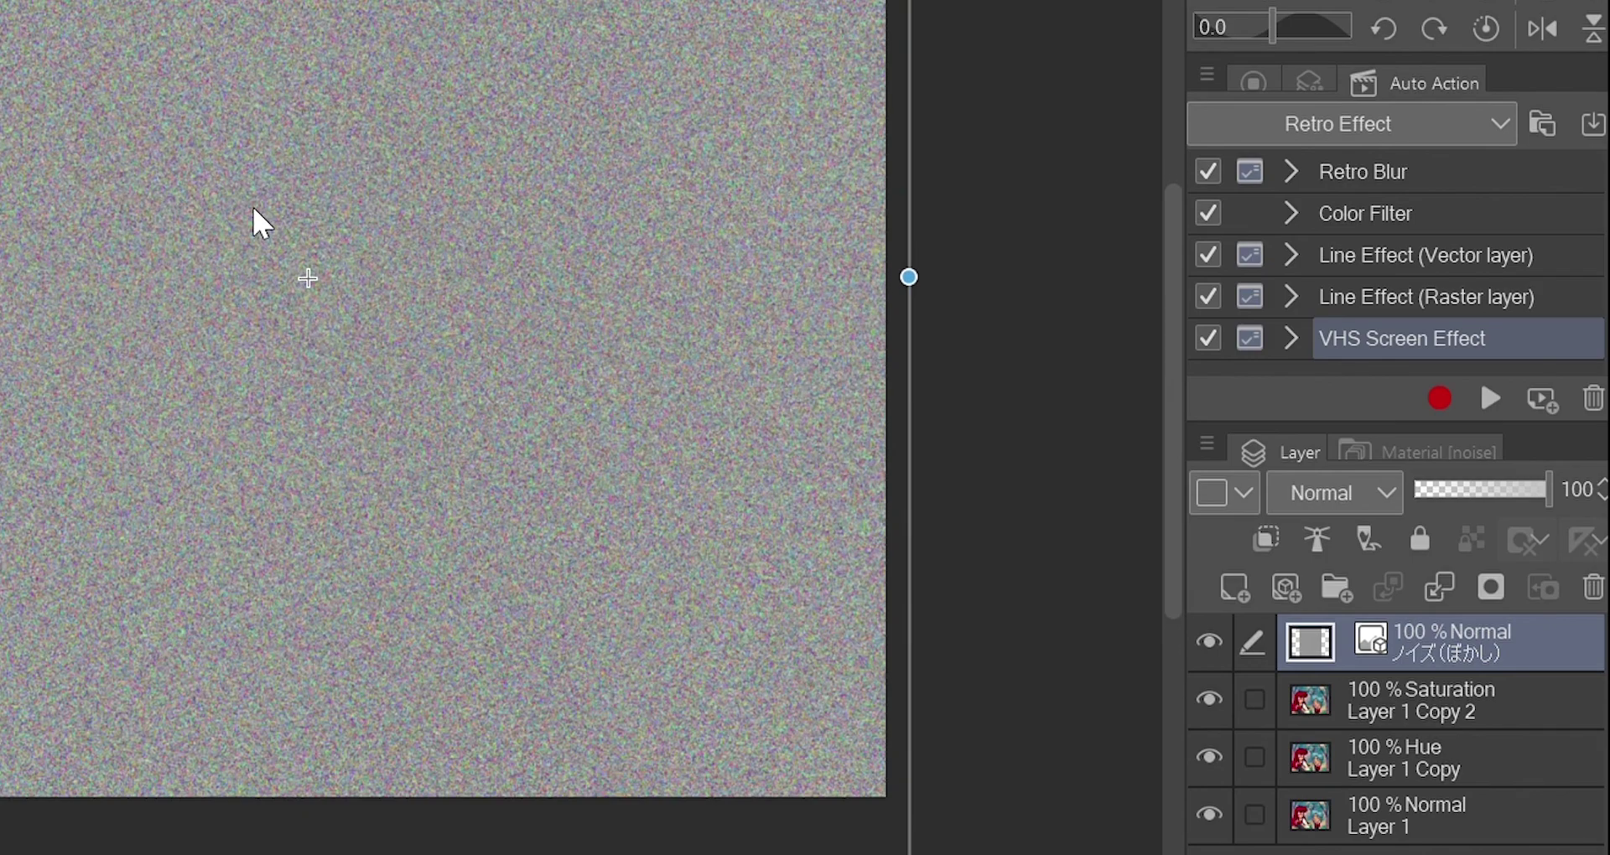